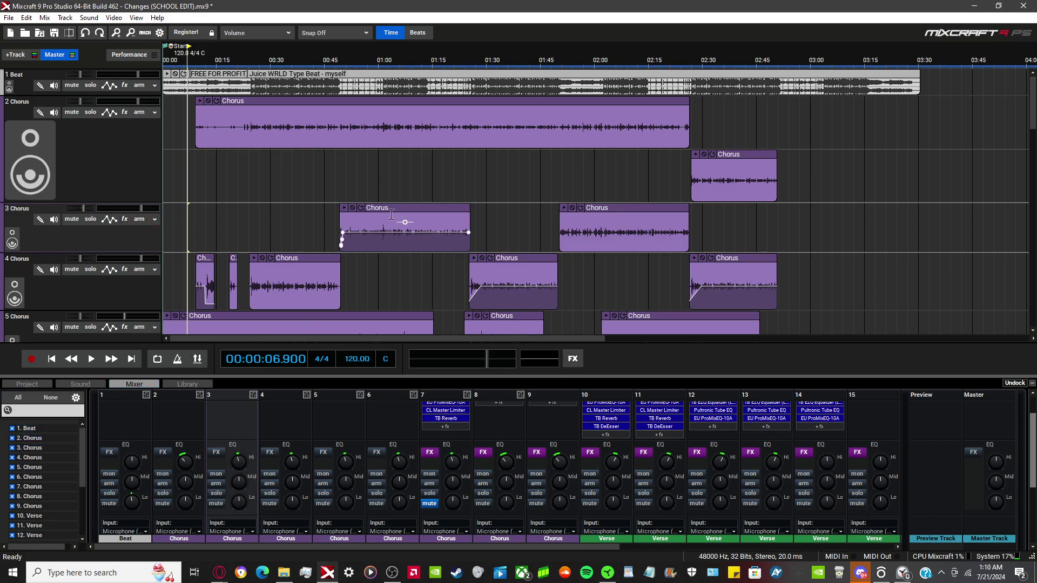
Add the Classic Compressor effect to track 3 (Chorus) and set its preset to Premastering.
left_click(333, 186)
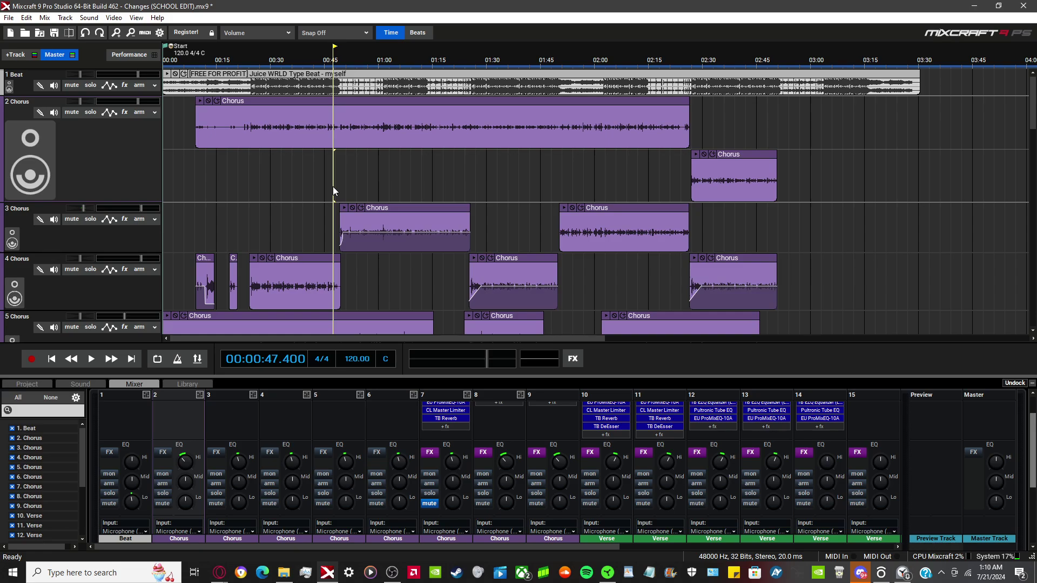
left_click(128, 221)
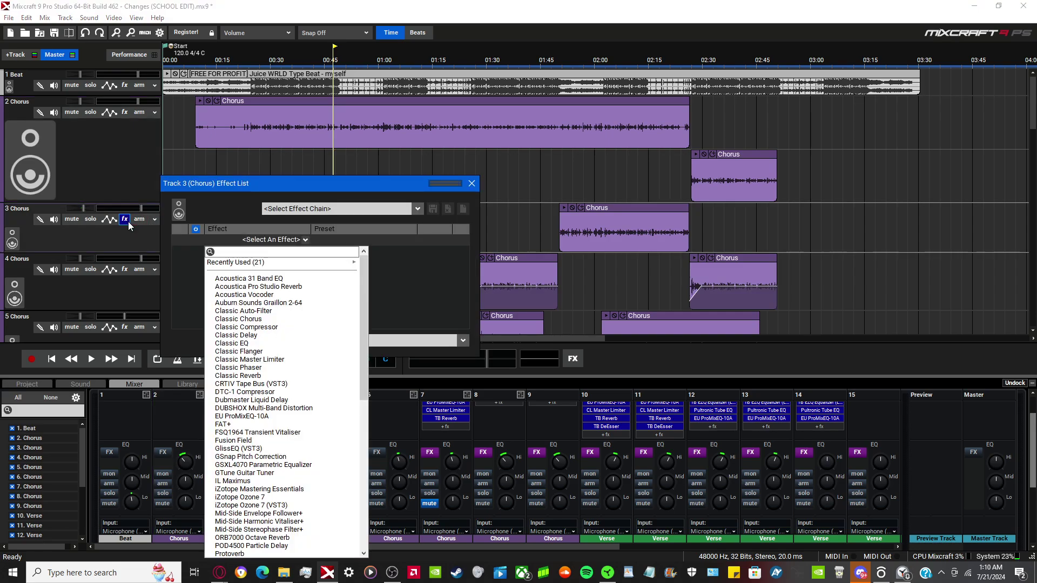
type("cl")
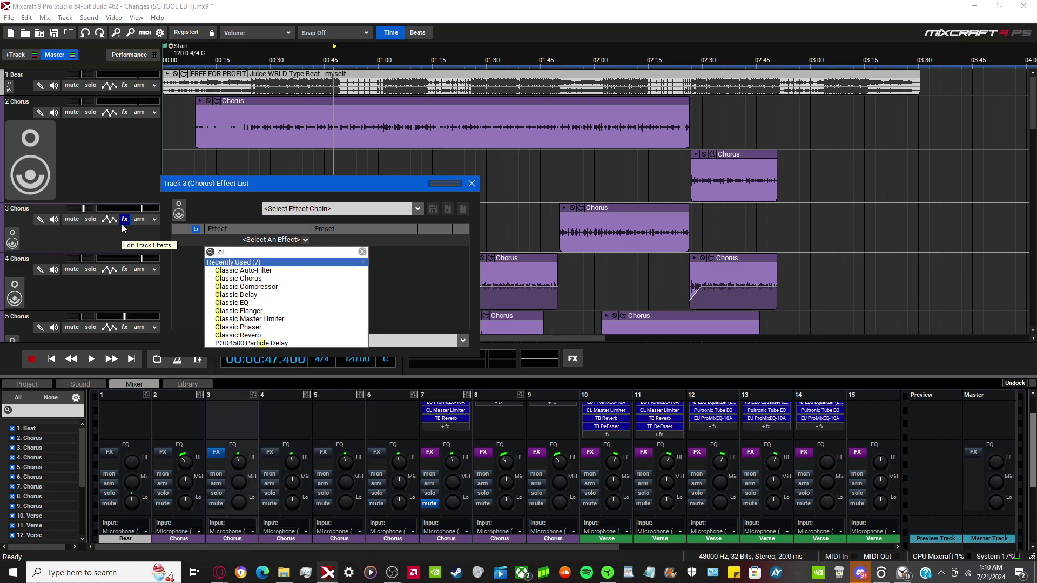
type("ass")
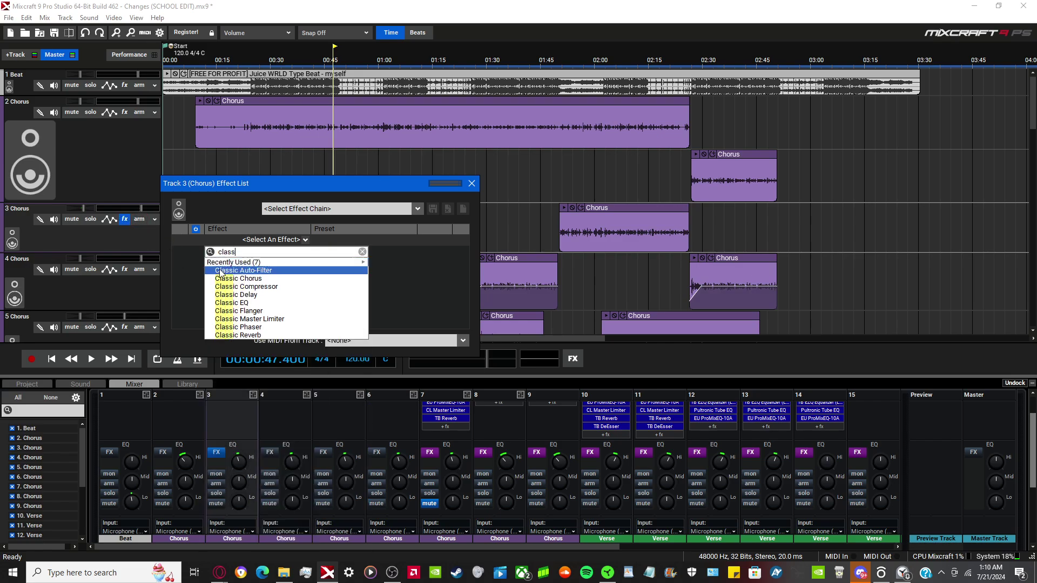
left_click(276, 287)
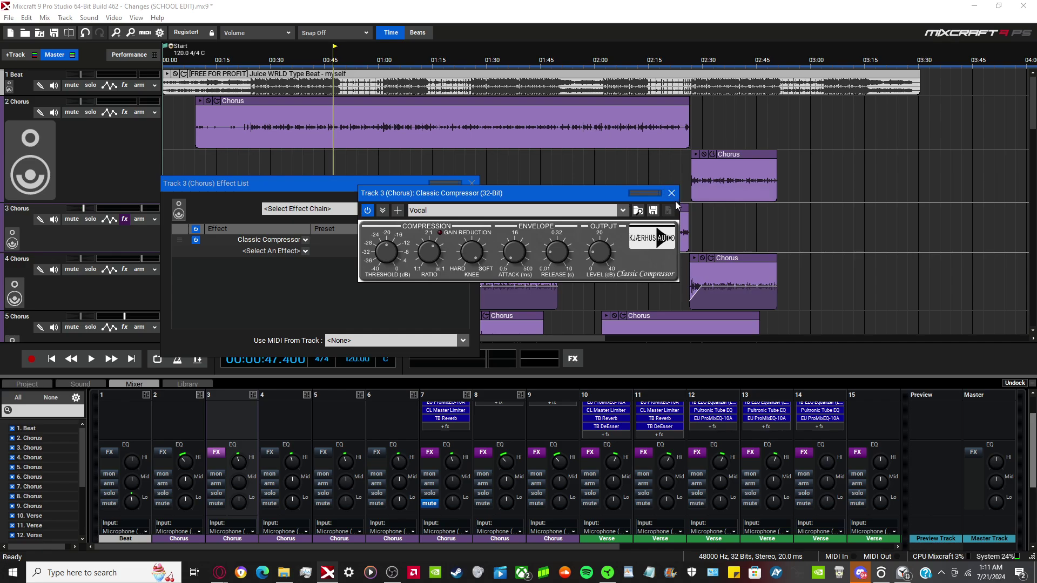
left_click(564, 208)
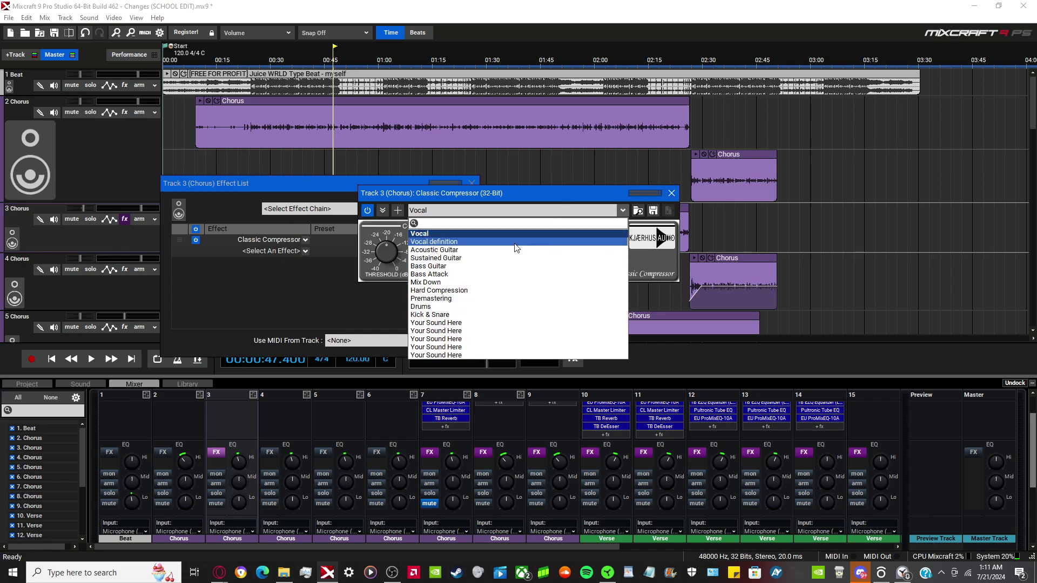
left_click(457, 299)
left_click(671, 193)
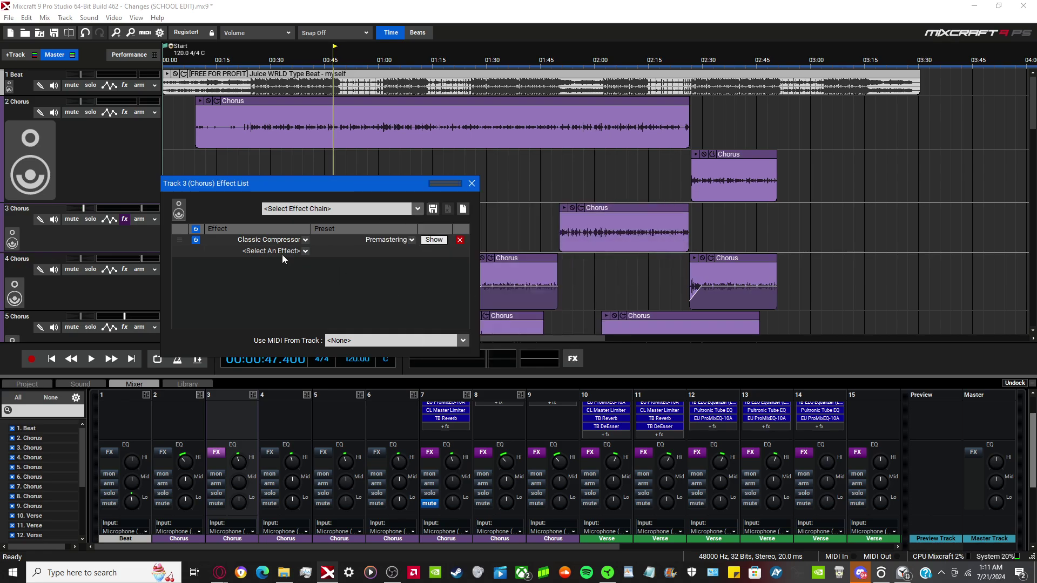
Add the Pultronic Tube EQ to track 3's effect list with the Clean HF Boost preset.
left_click(269, 251)
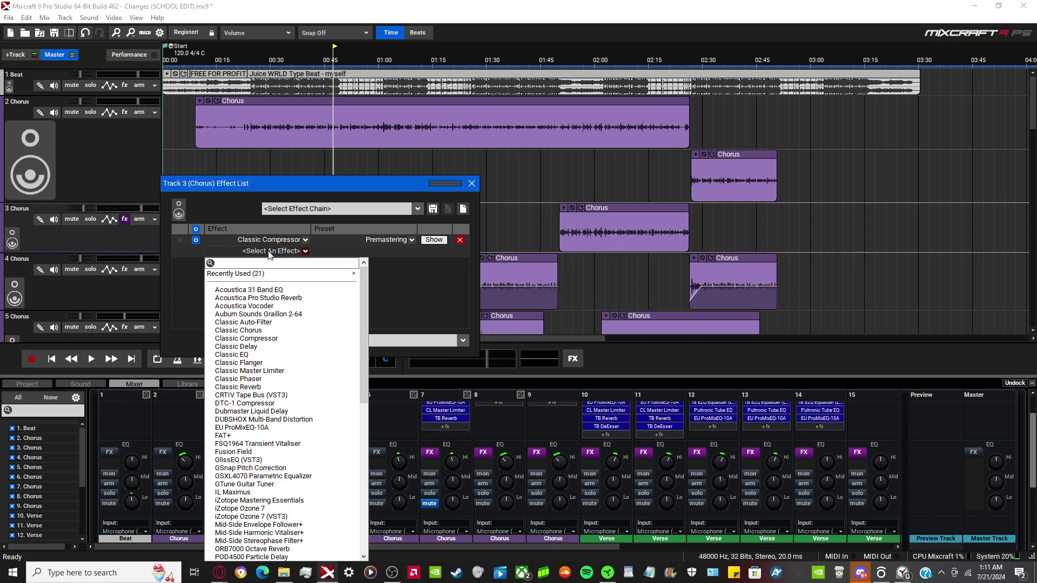
type("tube")
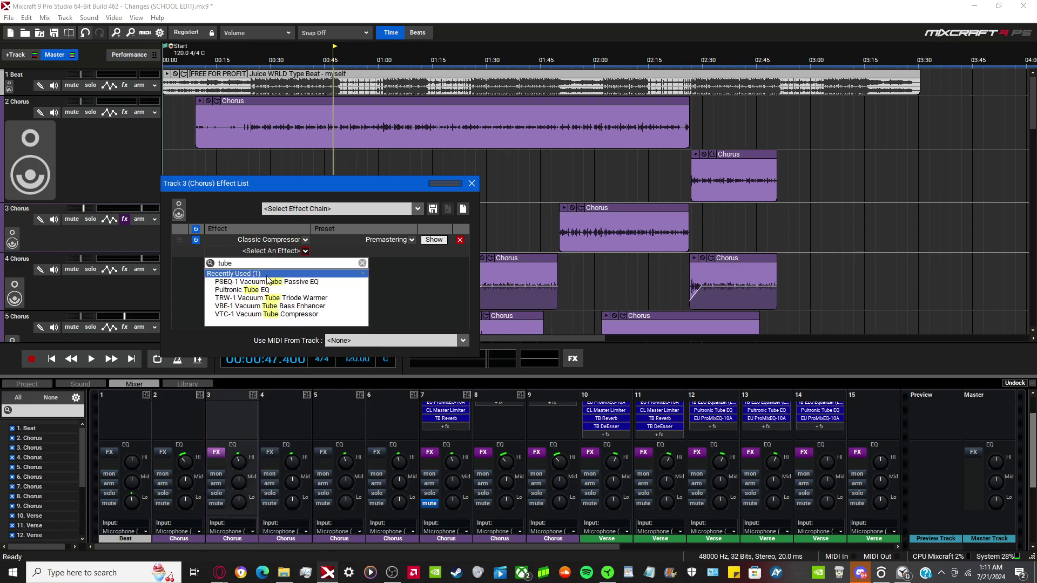
left_click(265, 289)
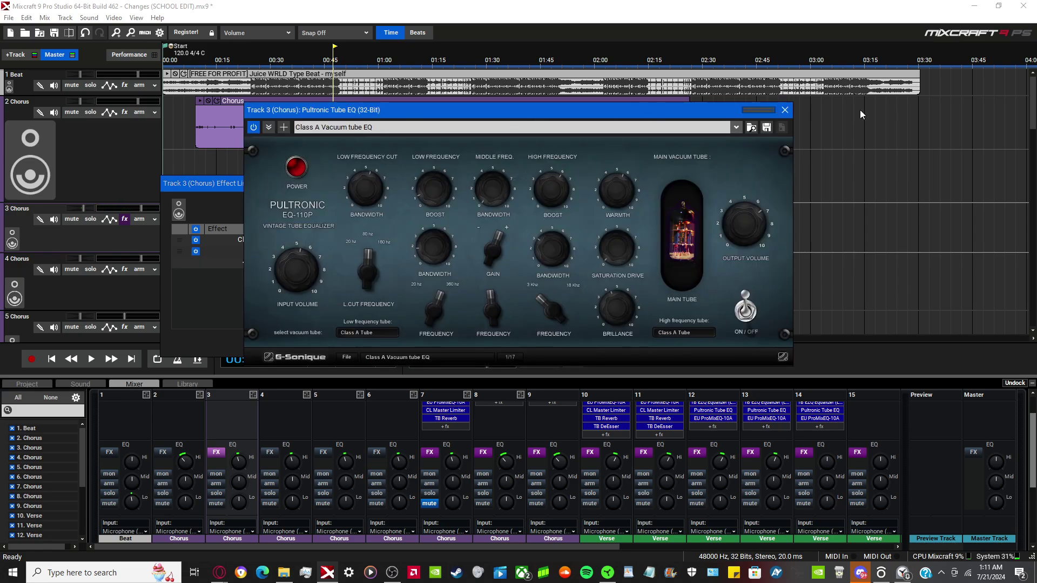
left_click(784, 110)
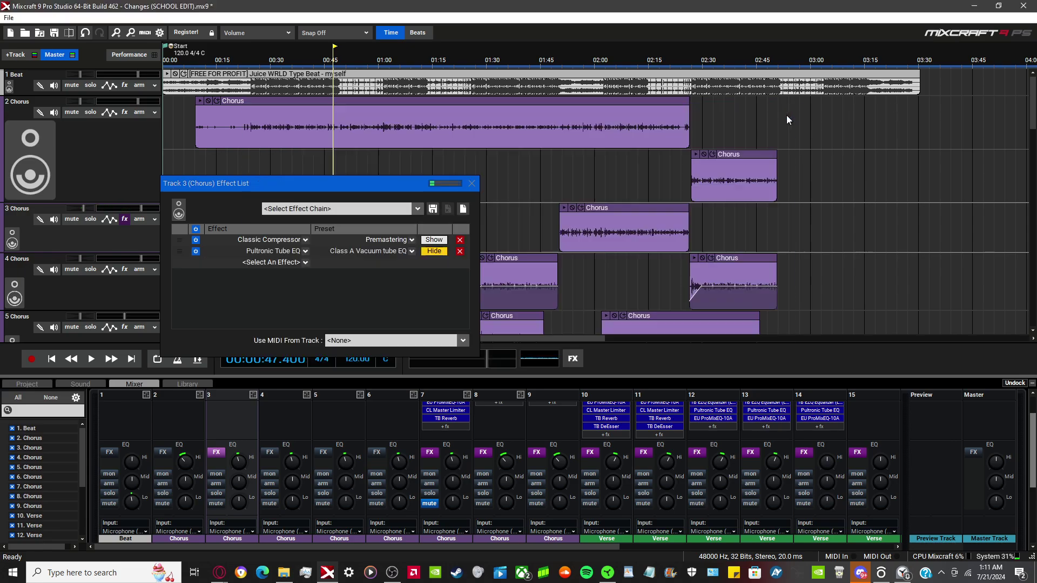
left_click(407, 252)
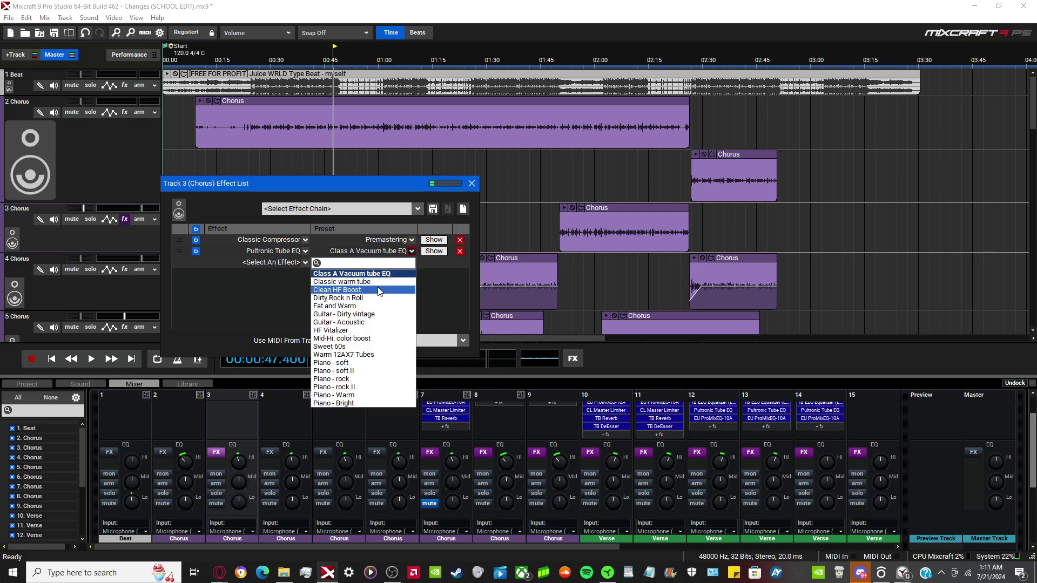
left_click(378, 291)
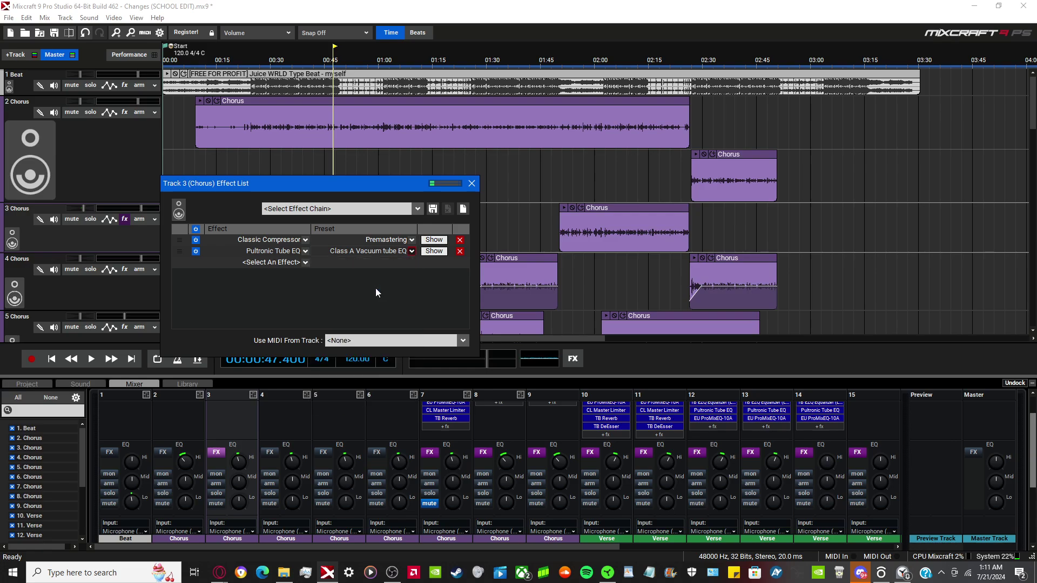
Add the Classic EQ to track 3's effect list, keeping the Full Reset preset.
left_click(294, 263)
type("class")
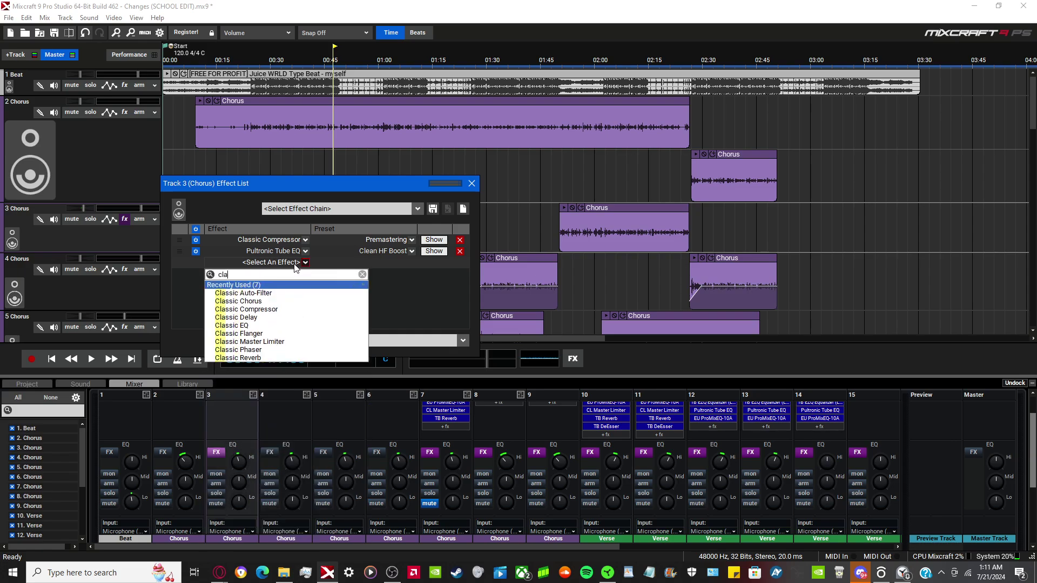
left_click(280, 327)
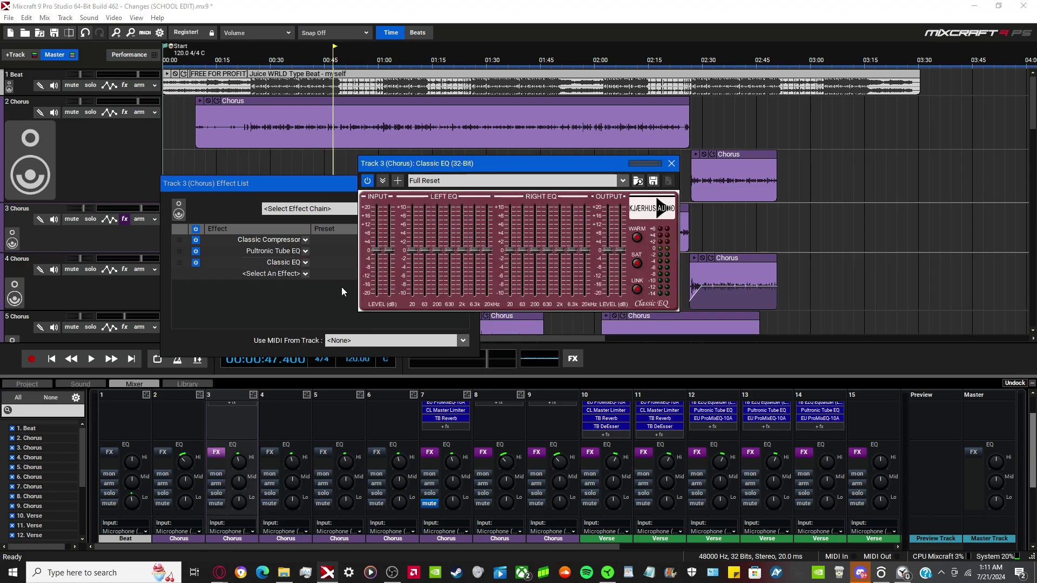
left_click(448, 180)
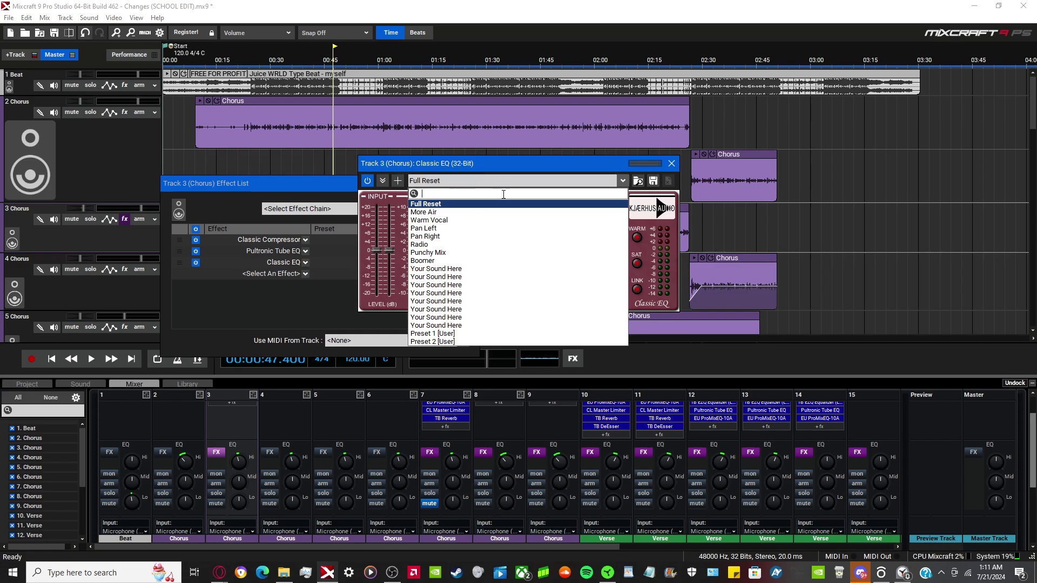
left_click(520, 183)
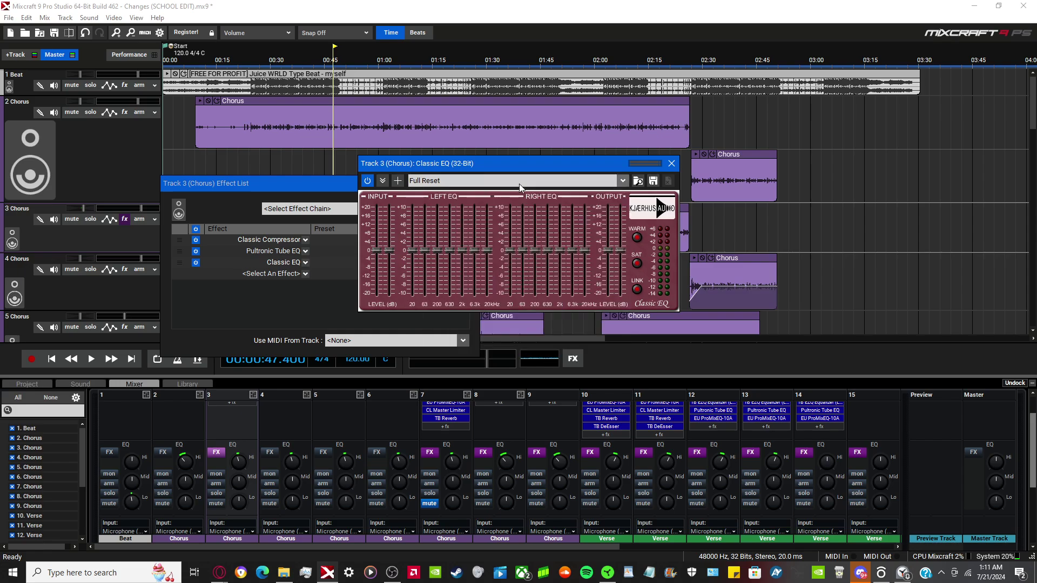
left_click(671, 163)
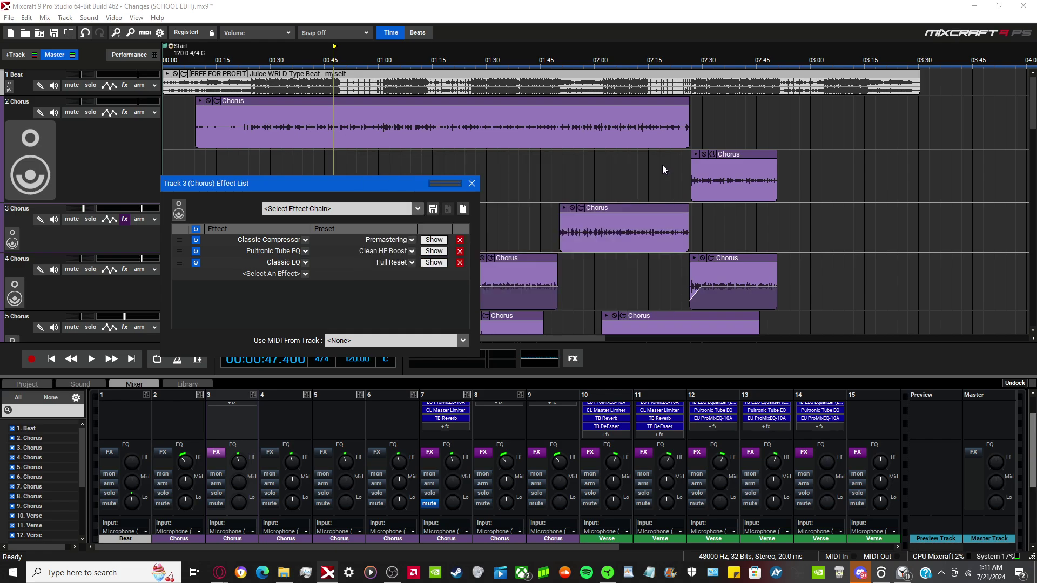
Add the Classic Master Limiter to track 3's effect list and set its preset to Very Hot.
left_click(273, 273)
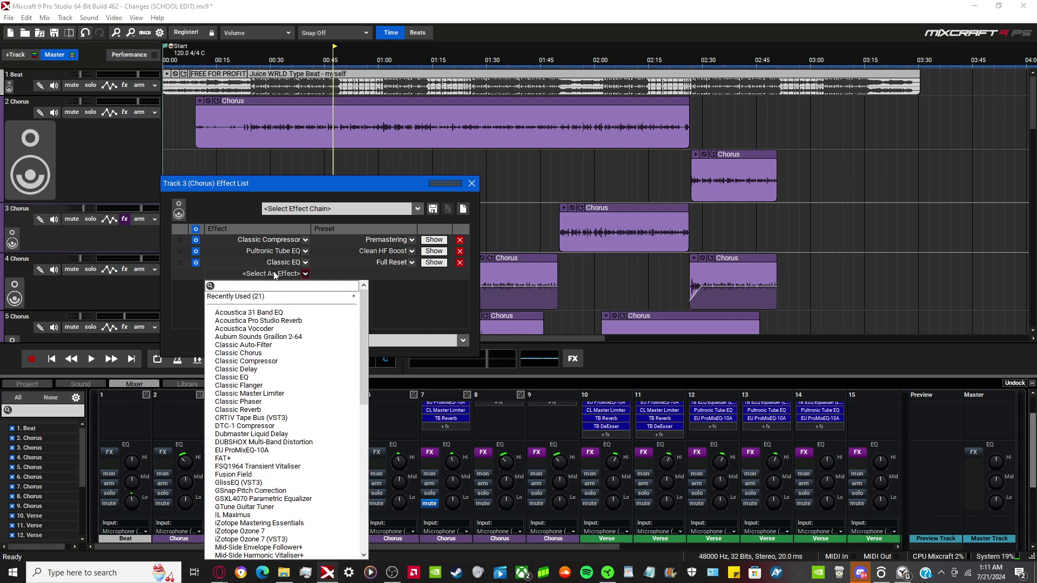
type("cla")
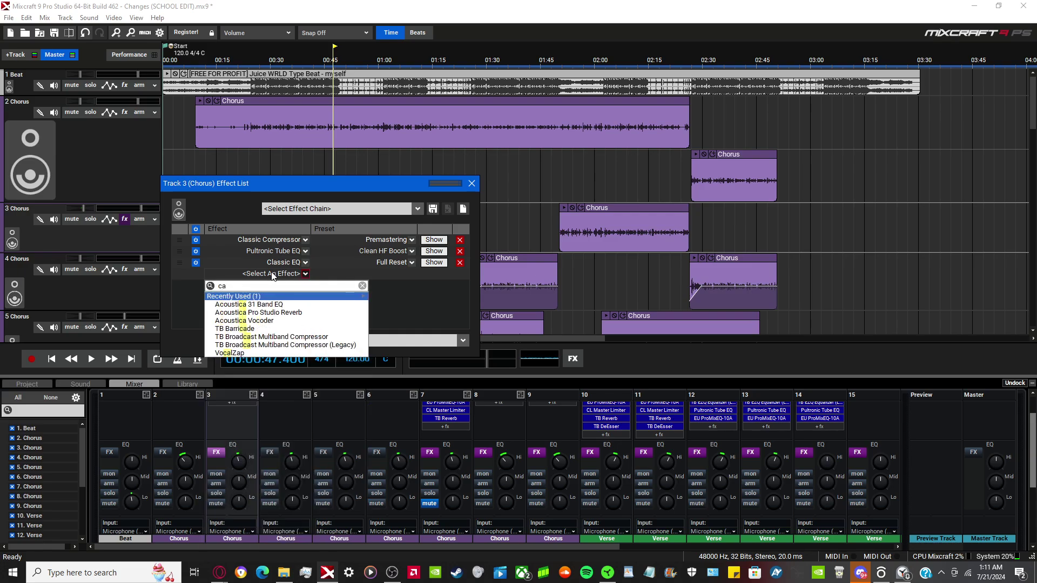
type("ss")
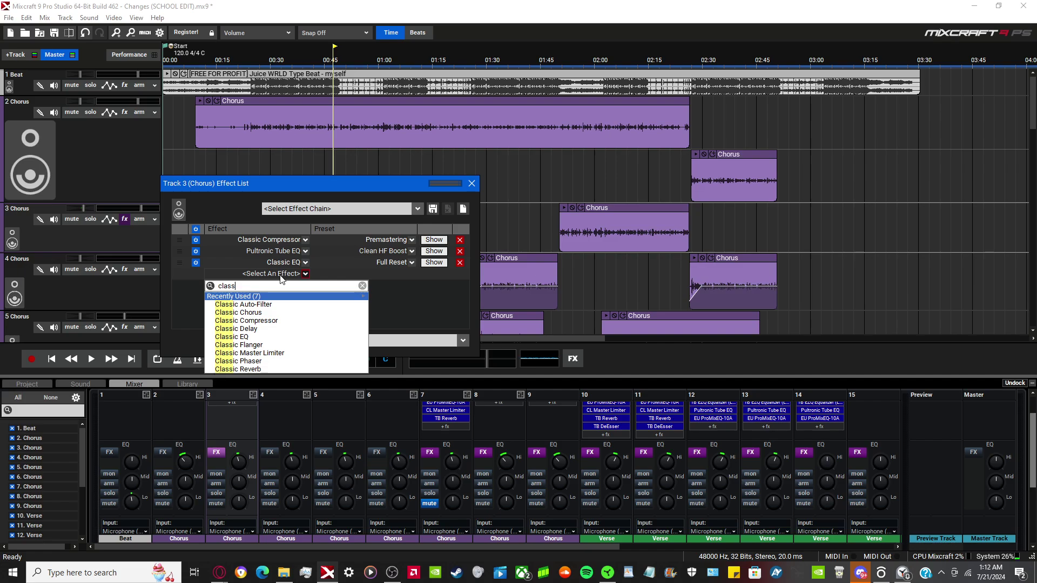
type("cla")
key("BackSpace")
key("BackSpace")
left_click(293, 354)
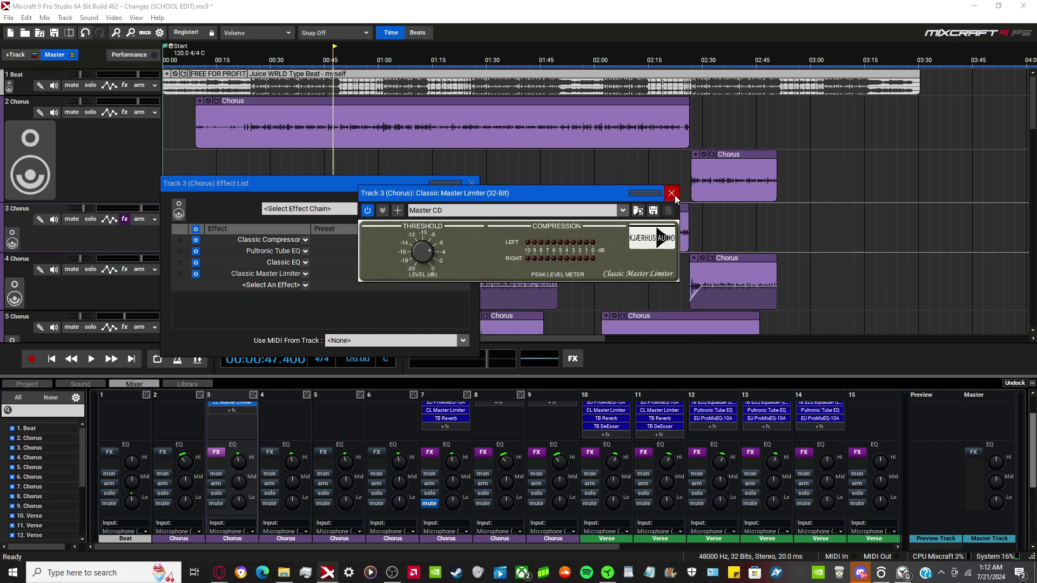
left_click(622, 210)
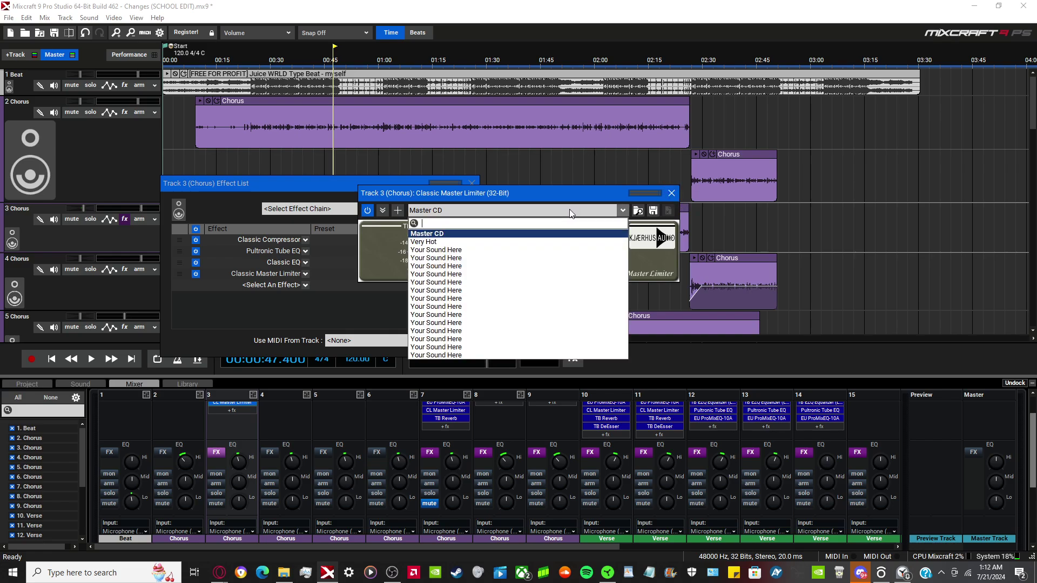
left_click(522, 241)
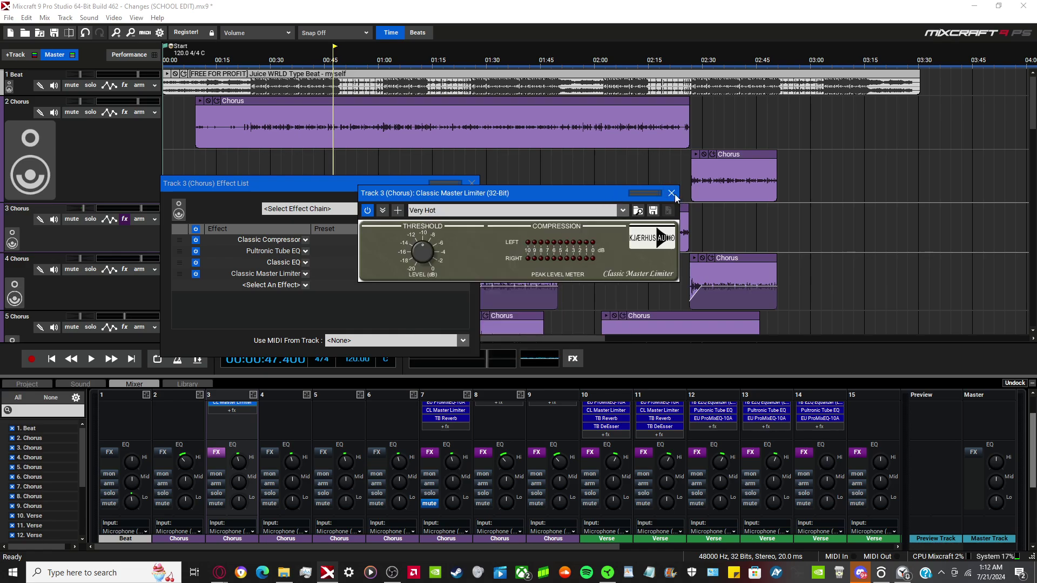
left_click(671, 194)
Add TB Reverb with the Default program preset to track 3 and close the effect list.
left_click(259, 287)
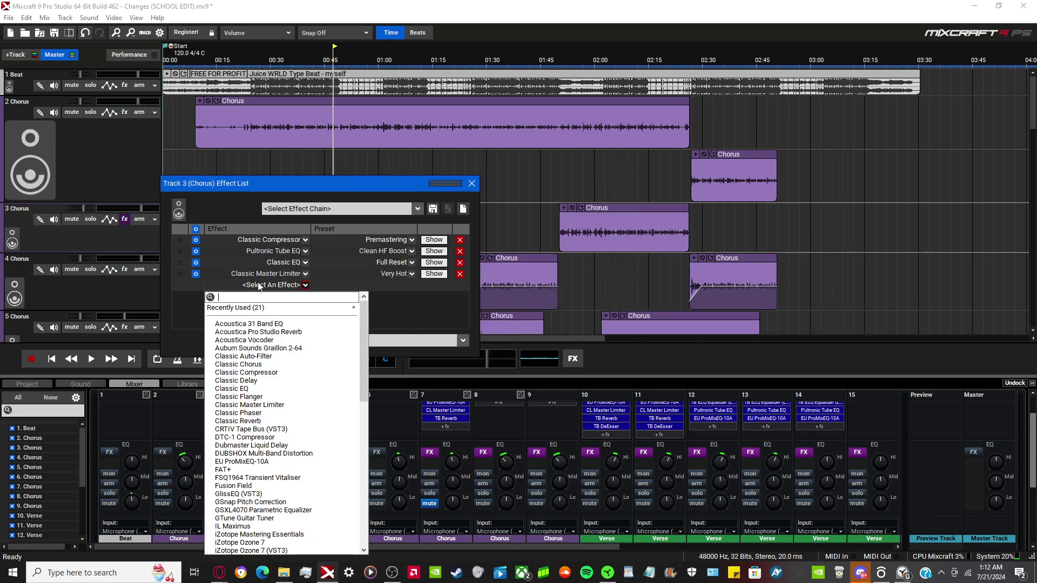
type("rb")
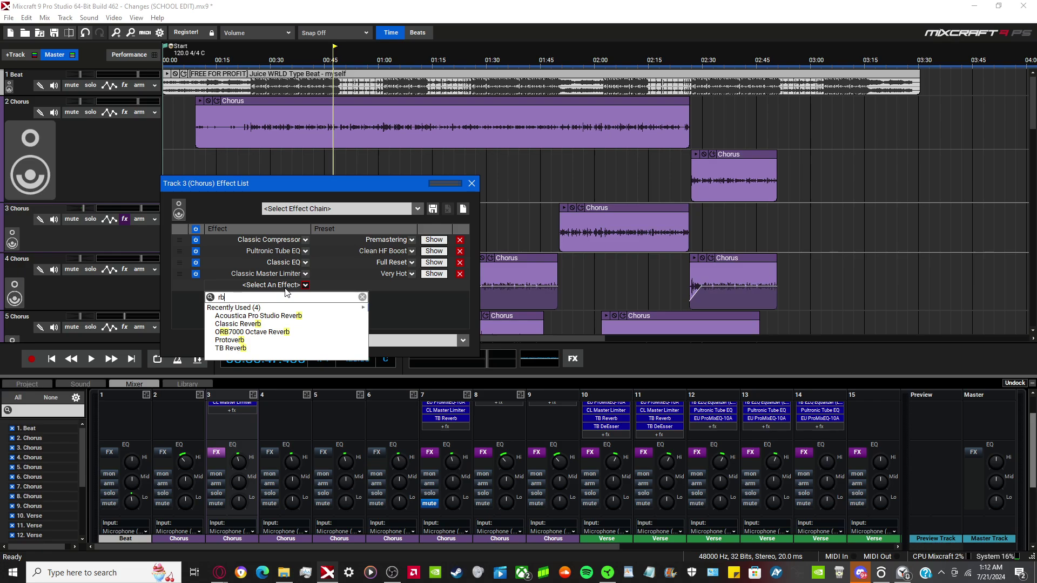
left_click(259, 350)
left_click(604, 152)
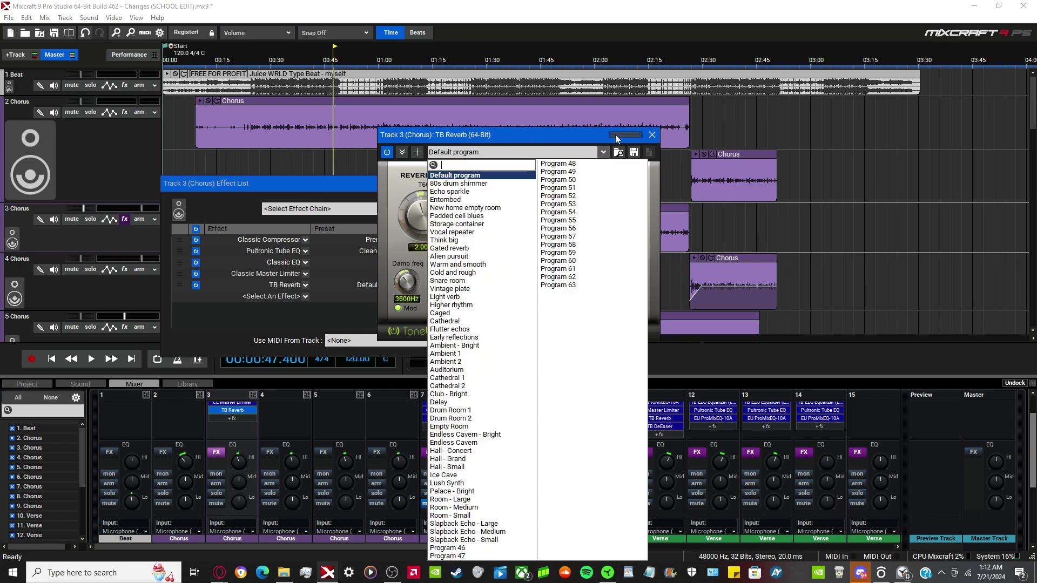
left_click(652, 135)
left_click(652, 134)
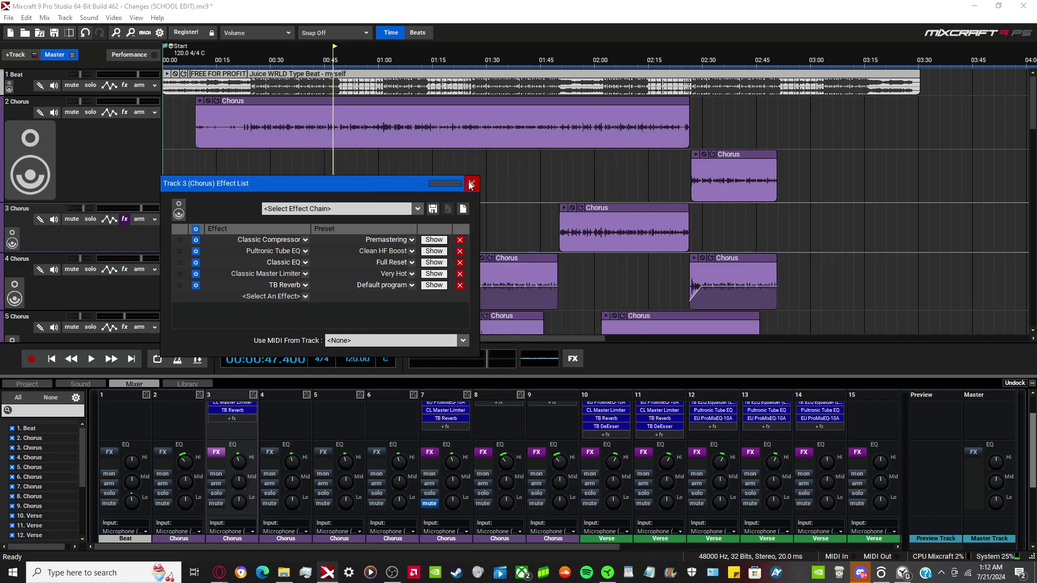
left_click(471, 184)
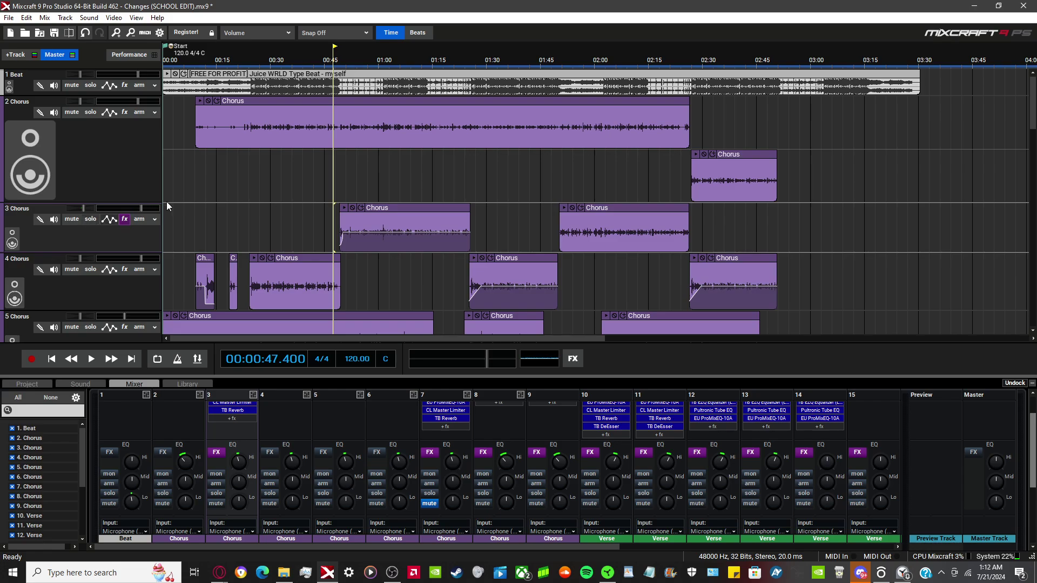
Listen to track 4 (Chorus) soloed from about 27.6 seconds, alone and together with the Beat track, and clear both solos.
left_click(94, 274)
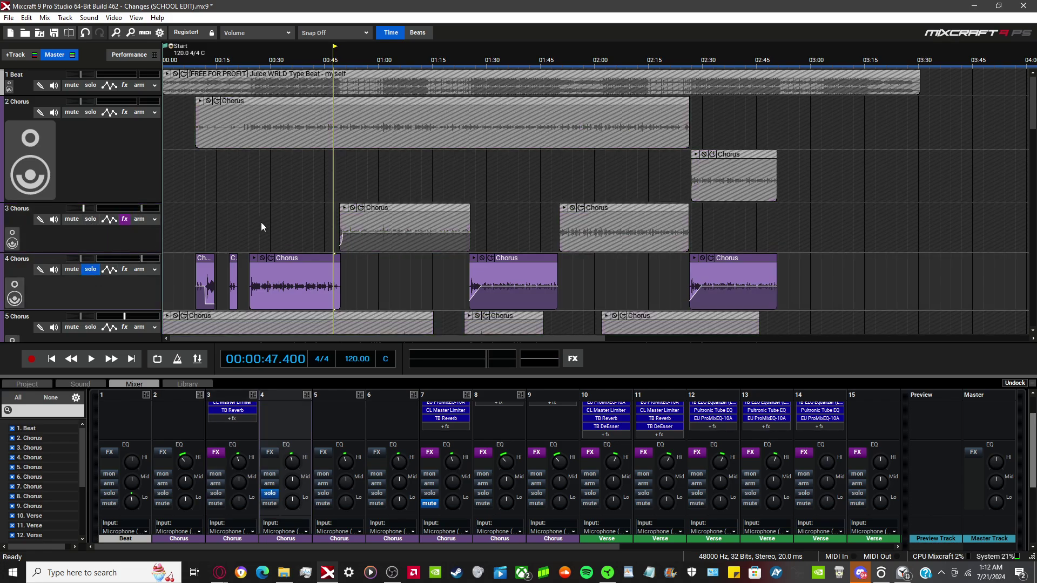
left_click(261, 222)
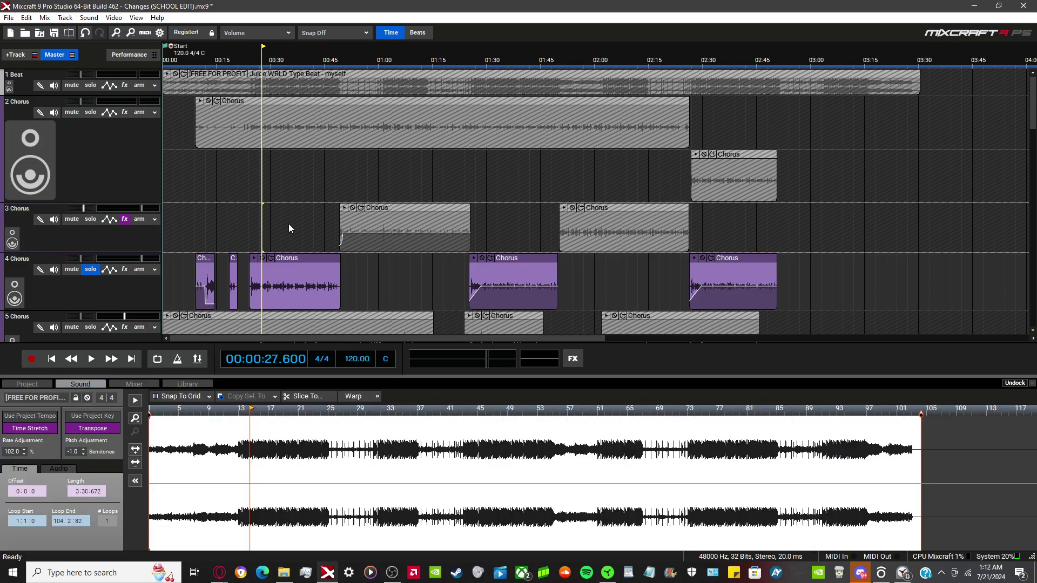
key("space")
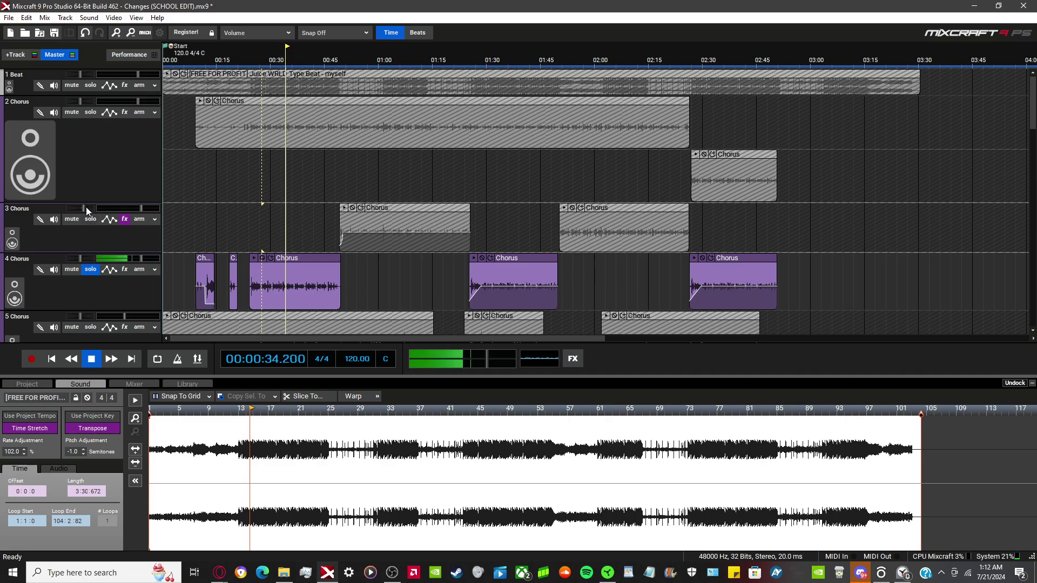
left_click(90, 86)
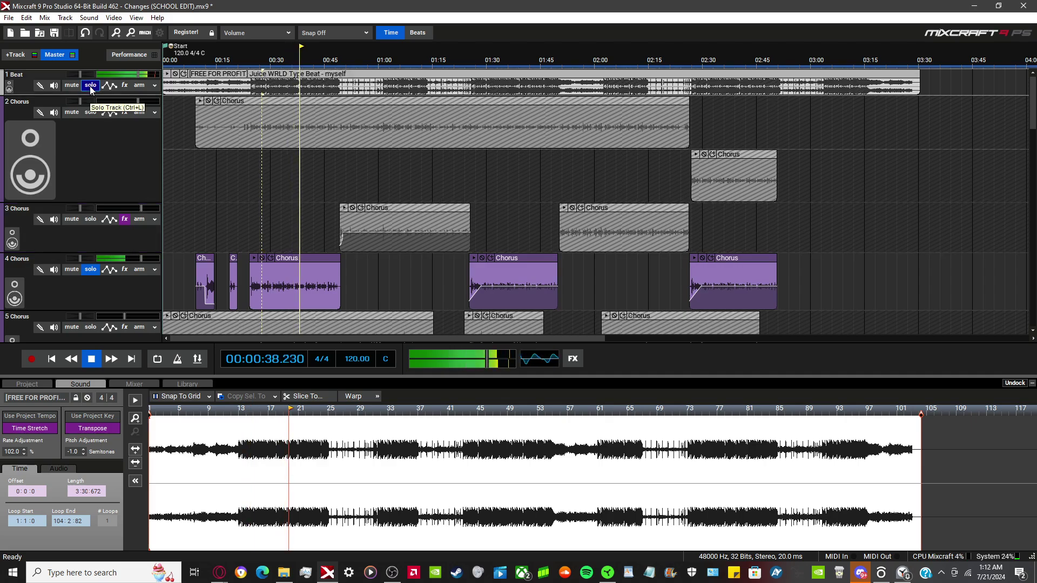
key("space")
left_click(89, 85)
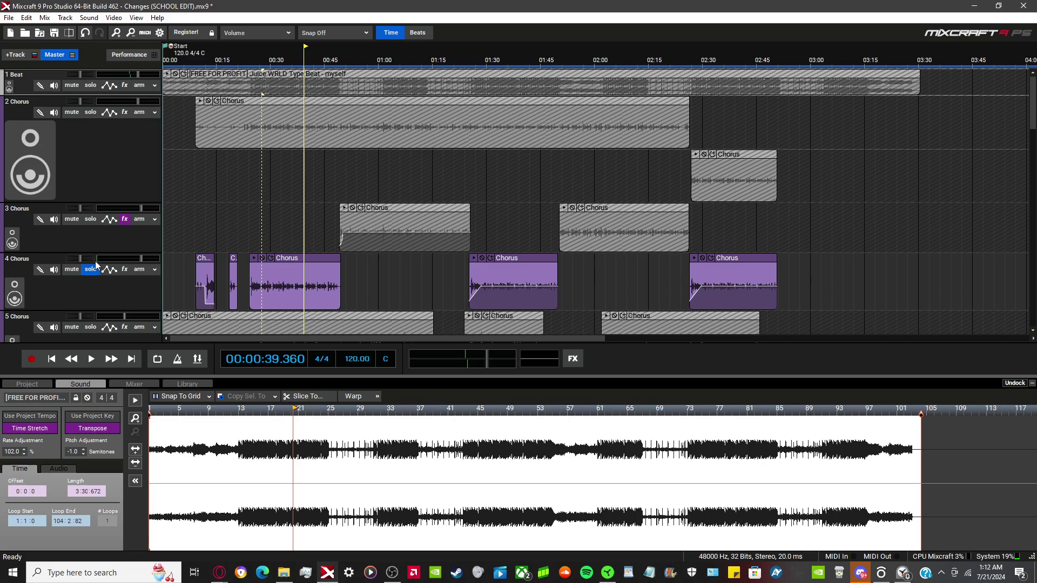
left_click(91, 270)
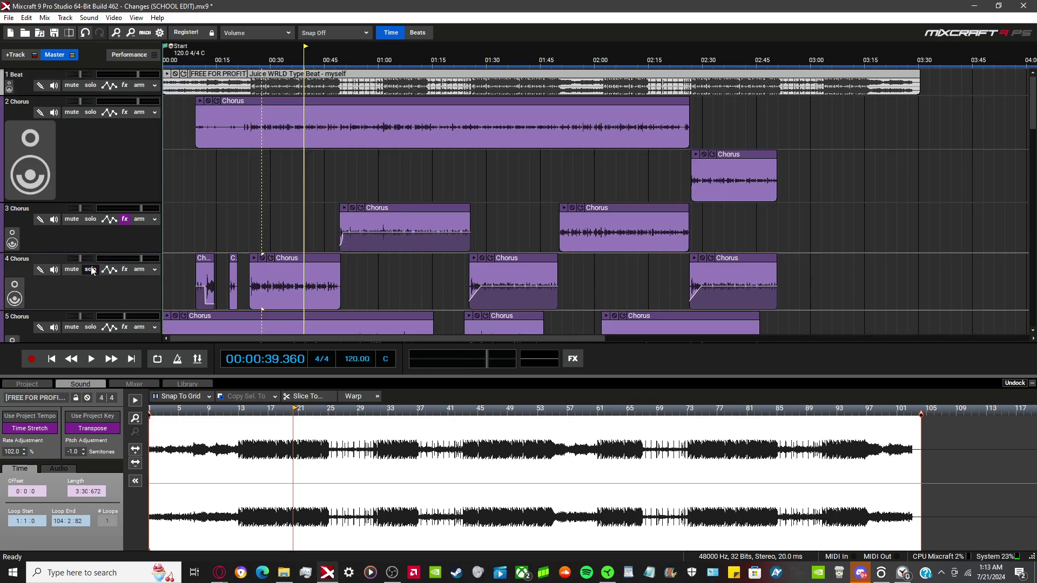
Solo track 3 (Chorus) and listen to its first clip from about 48 seconds.
key("space")
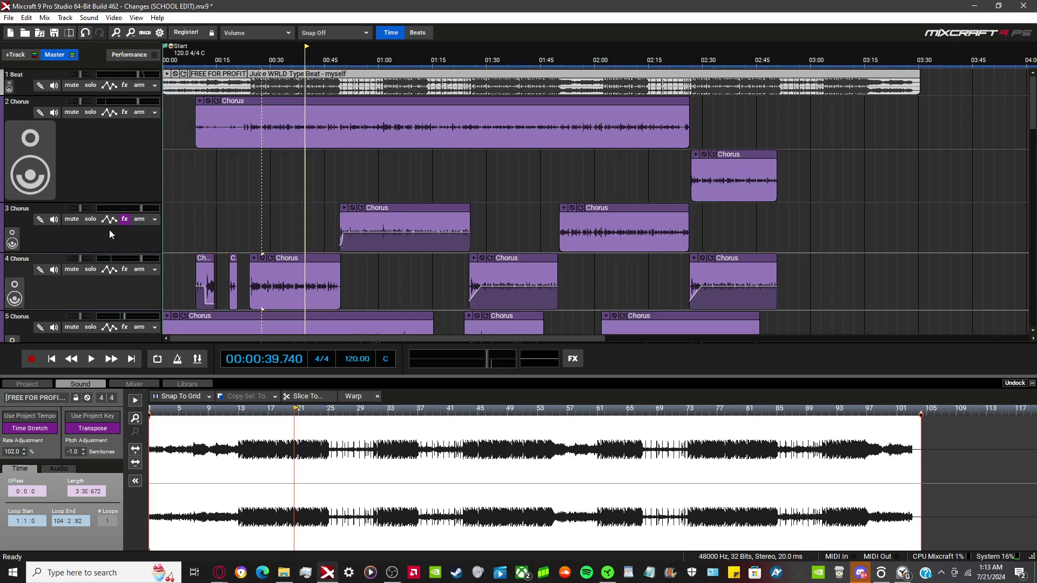
left_click(84, 218)
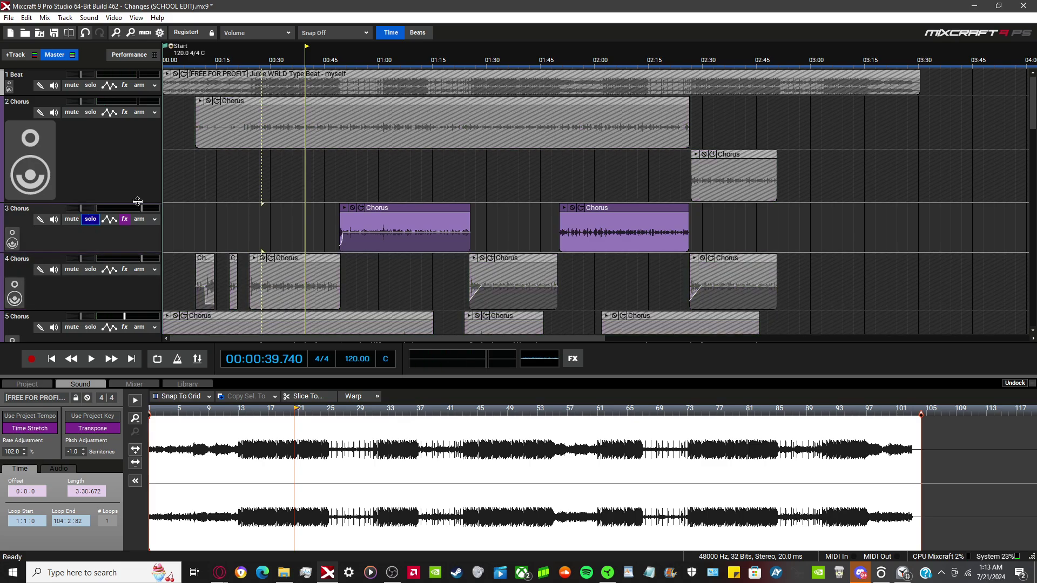
left_click(339, 192)
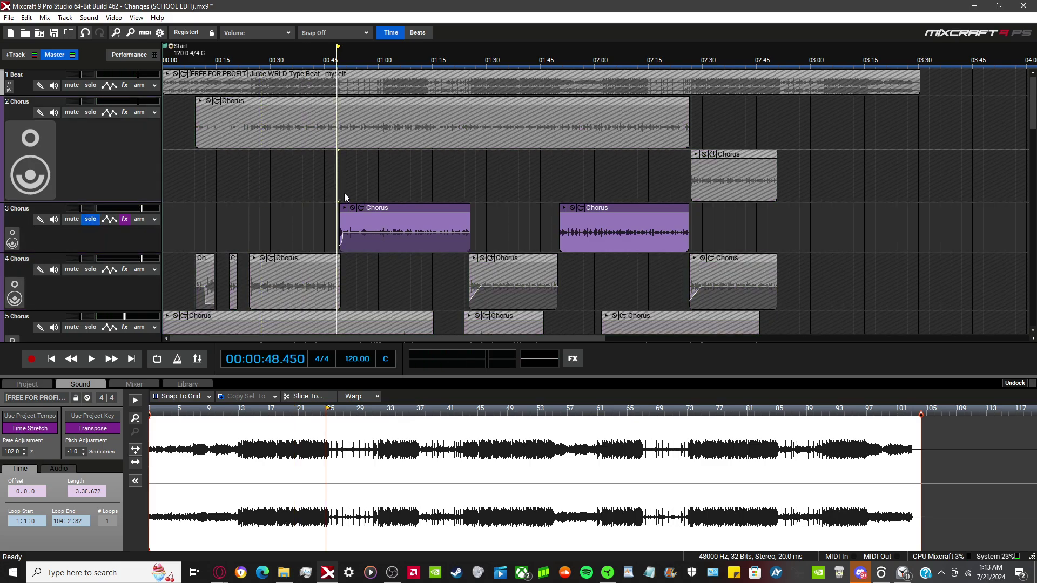
key("space")
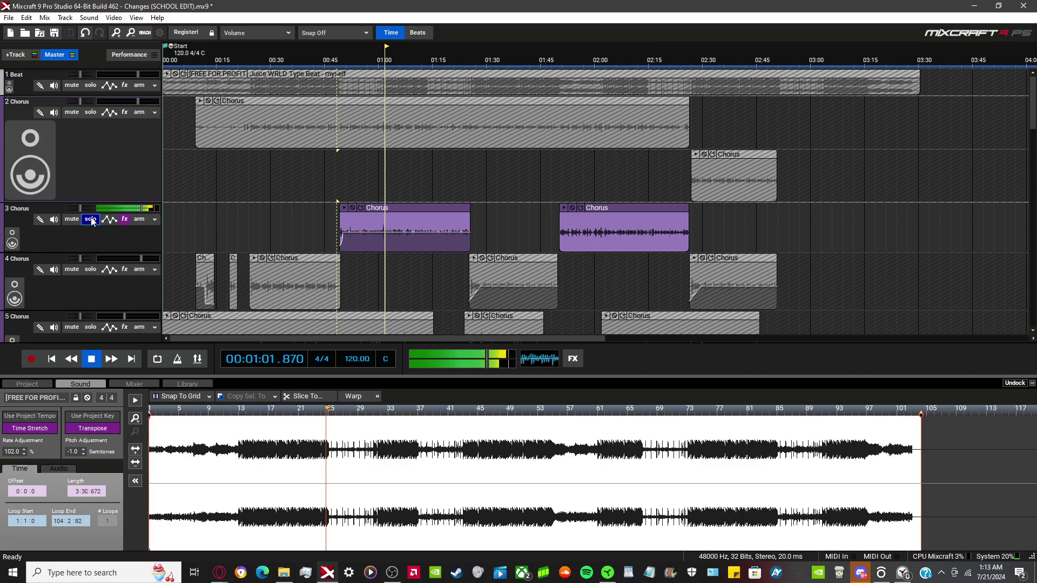
key("space")
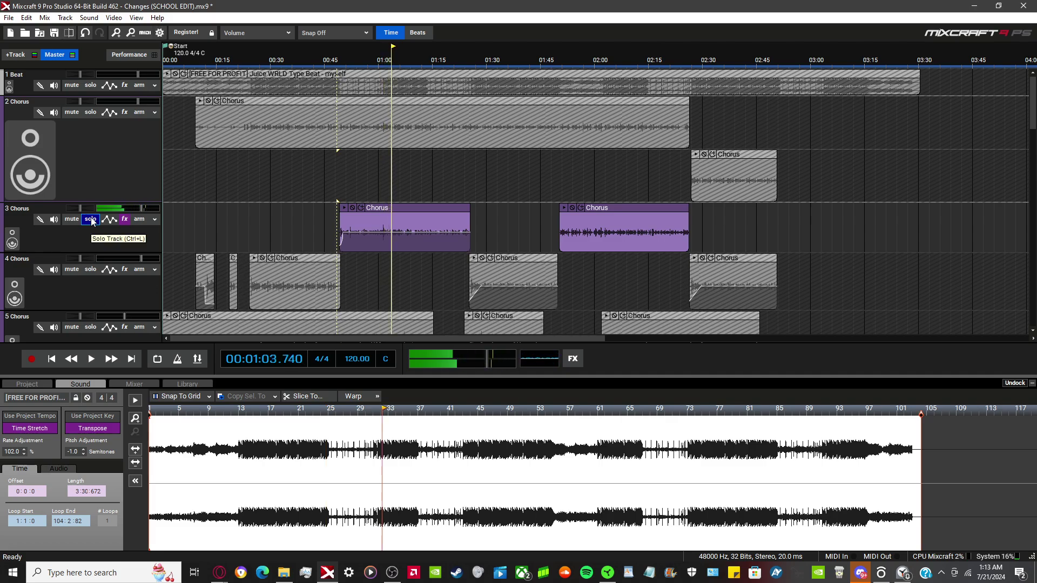
Solo track 4 alongside track 3, listen from about 31 seconds and from 1:14, and clear both solos.
left_click(92, 272)
left_click(276, 226)
key("space")
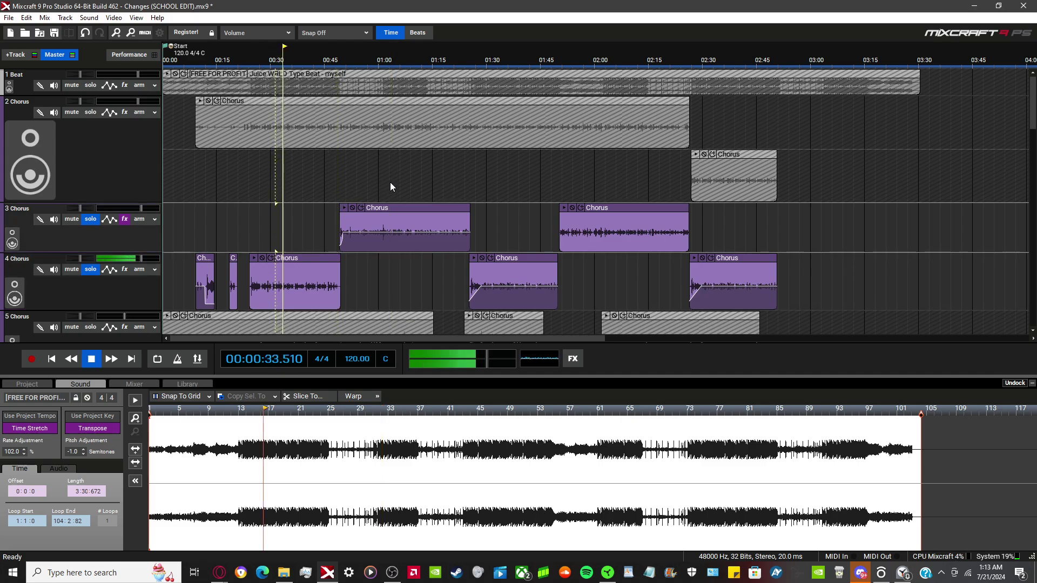
left_click(430, 187)
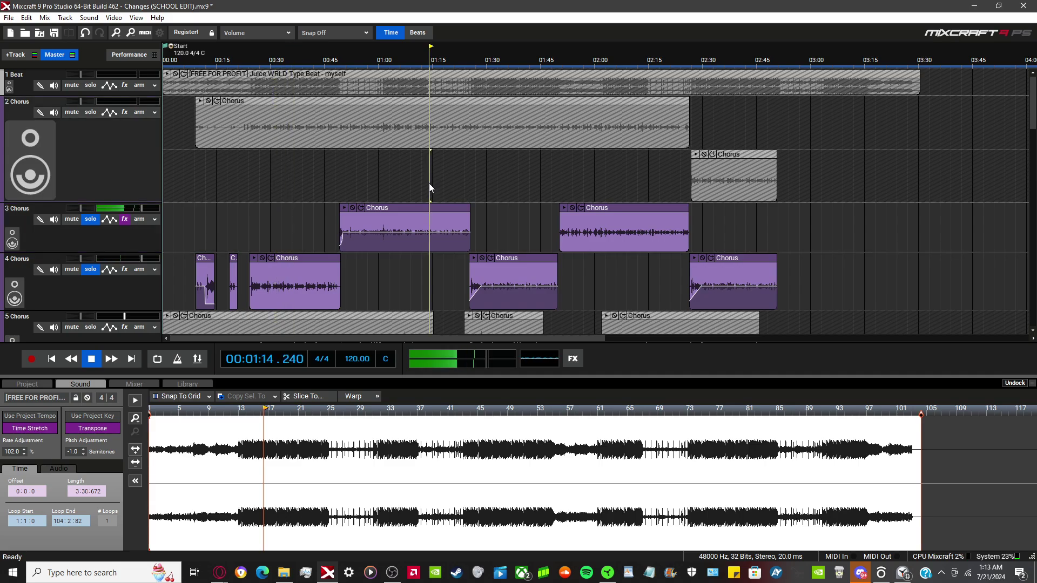
key("space")
left_click(90, 219)
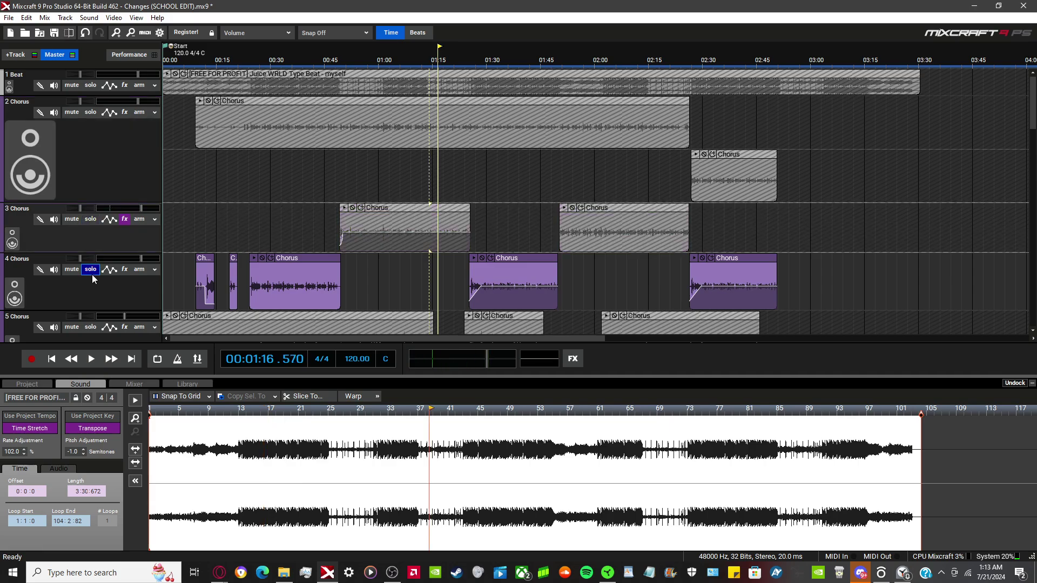
left_click(91, 269)
Save track 3's effect chain as a new preset named School Project and close its effect list.
left_click(124, 219)
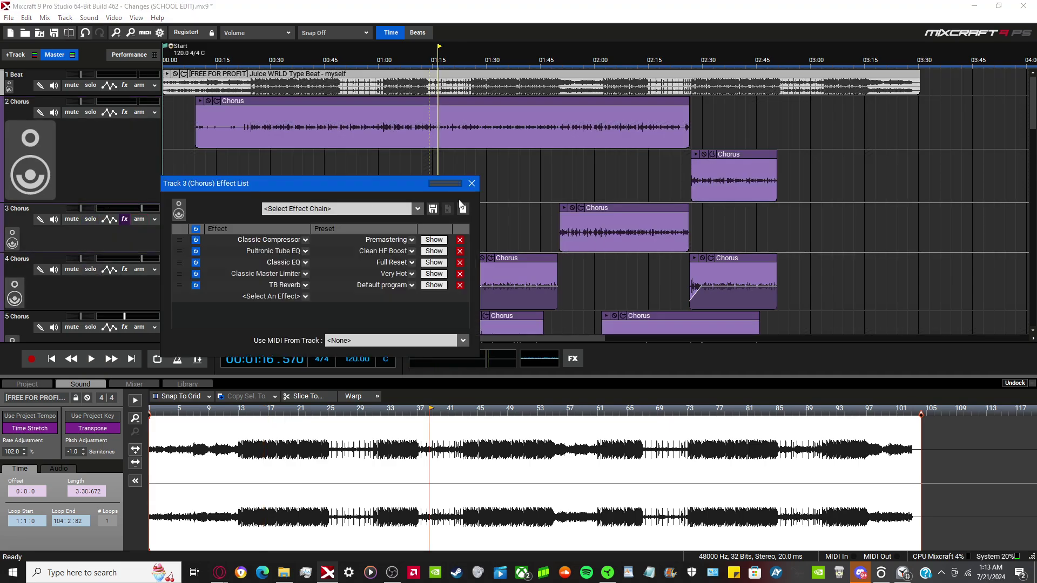
left_click(432, 209)
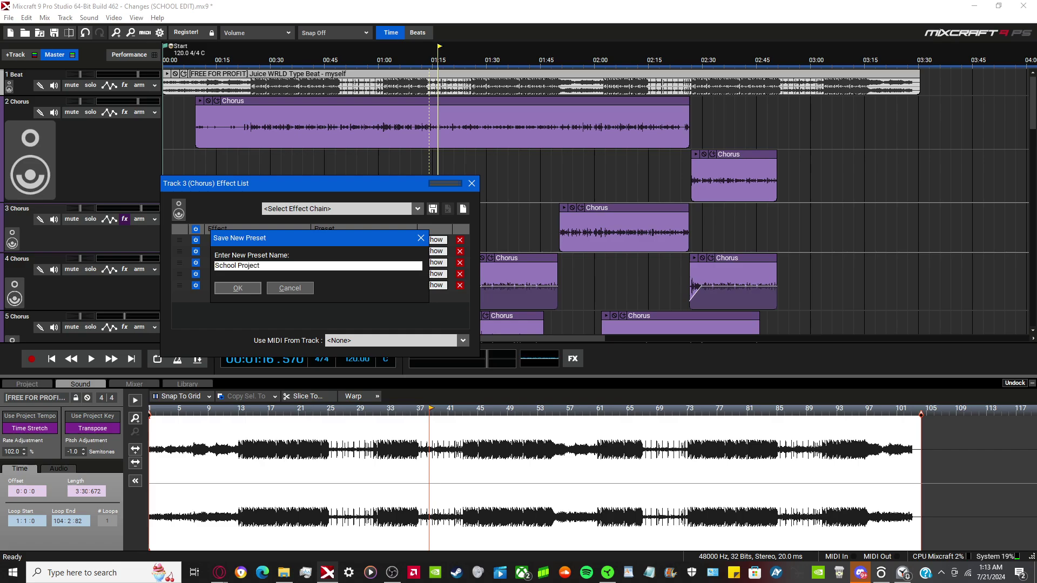
key("Return")
key("Return")
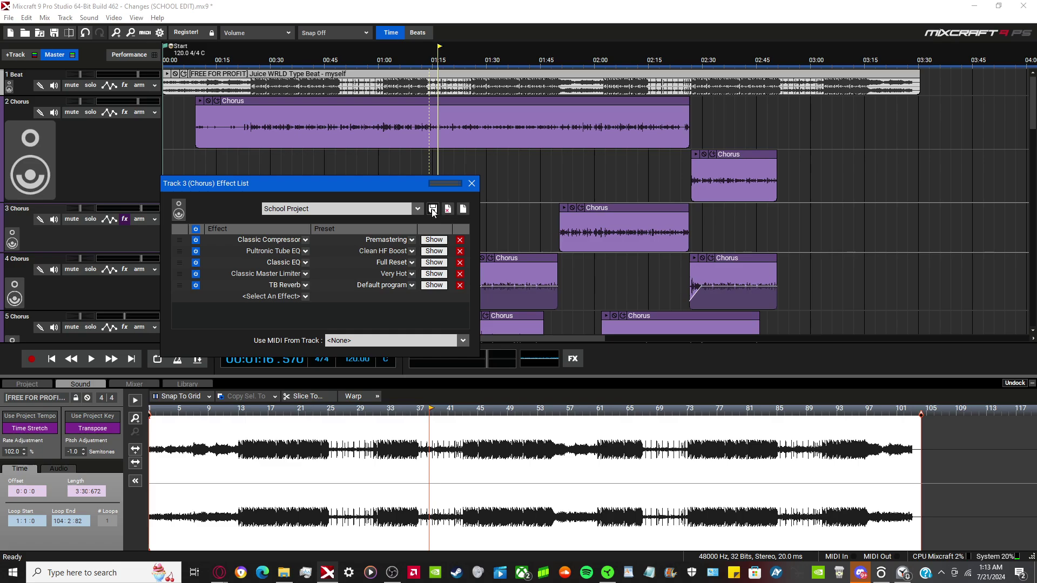
left_click(471, 184)
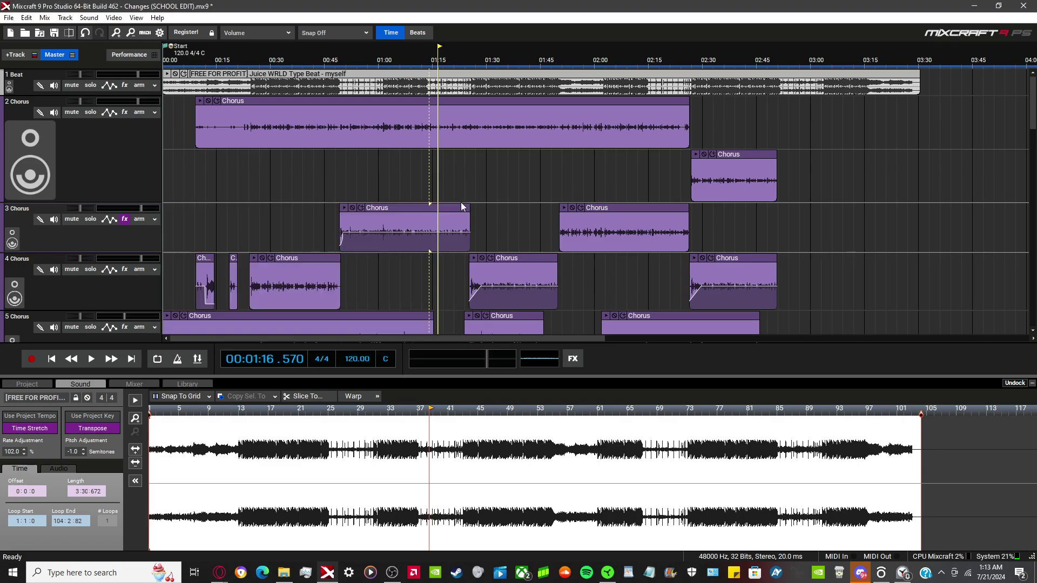
Load the School Project effect chain on track 4 (Chorus) and close its effect list.
left_click(124, 270)
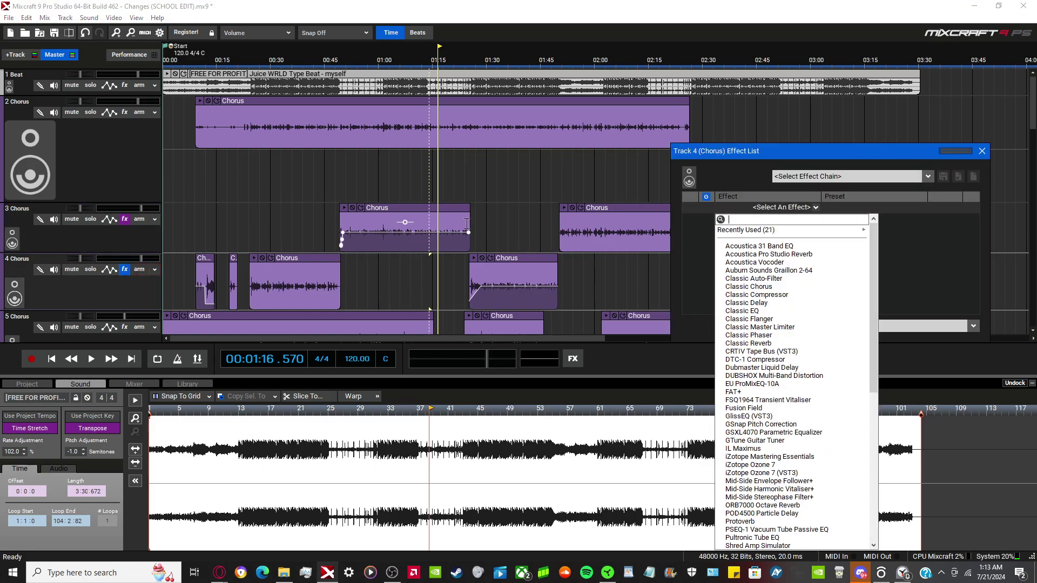
left_click(822, 174)
left_click(817, 176)
type("sc")
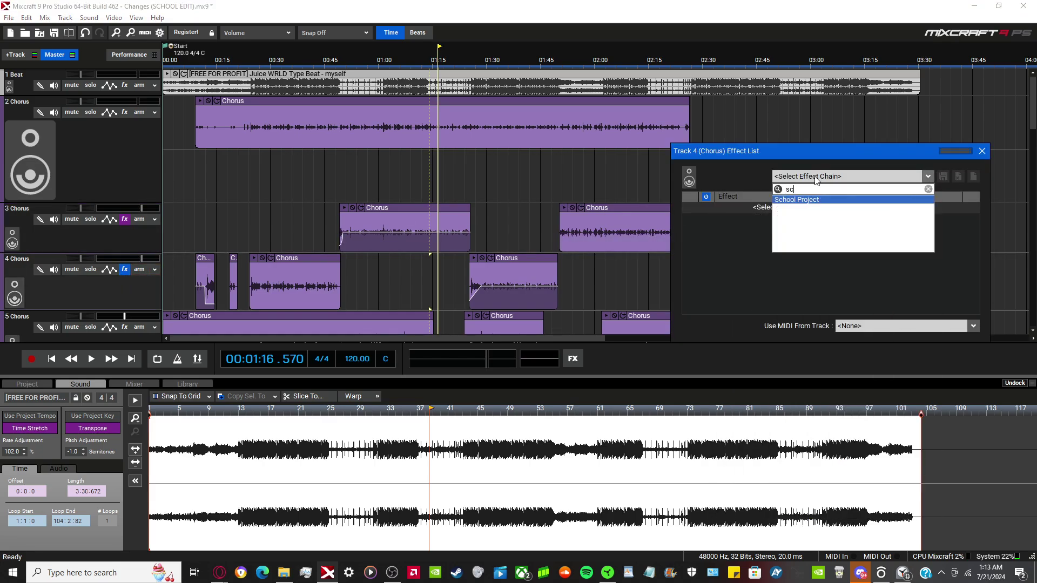
type("h")
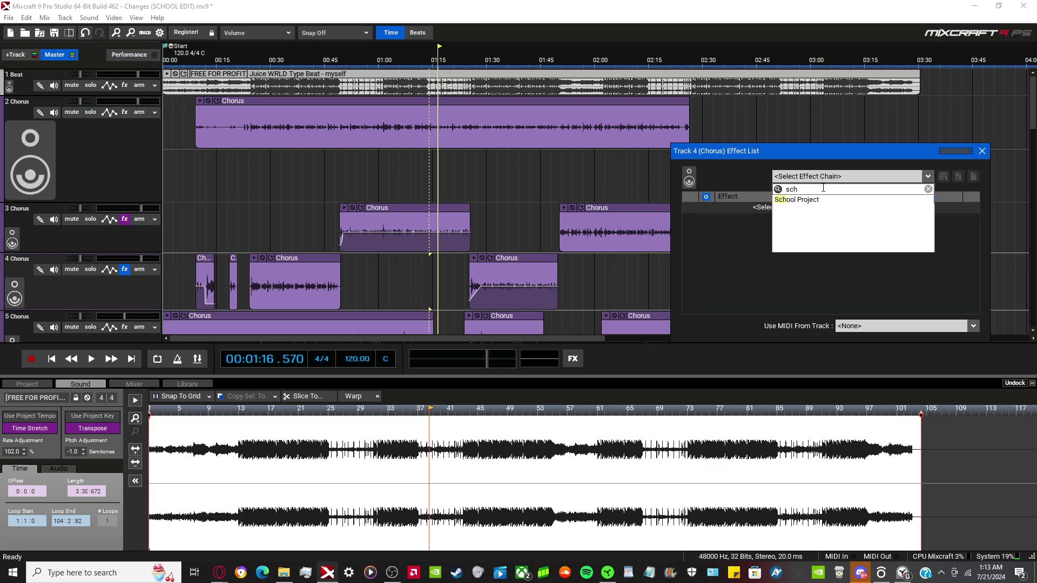
left_click(810, 200)
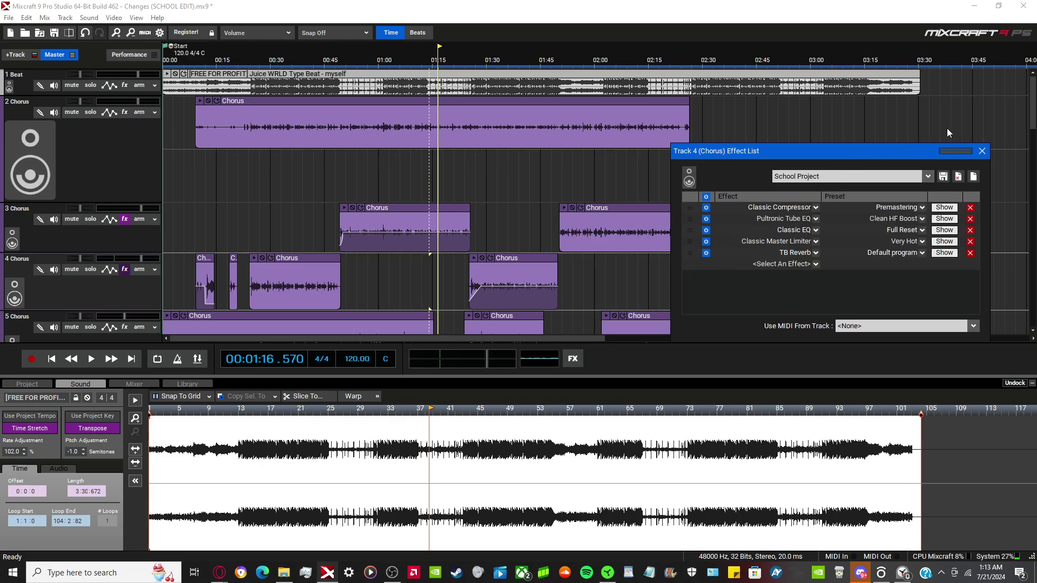
left_click(982, 150)
Load the School Project effect chain on track 5 (Chorus) and close its effect list.
scroll(266, 207, "down", 3)
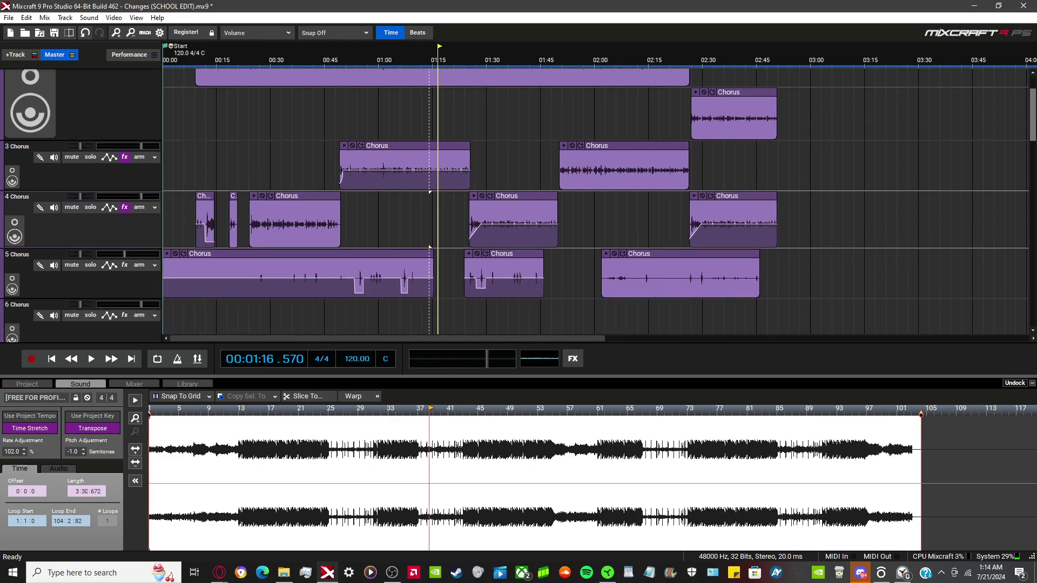
left_click(125, 239)
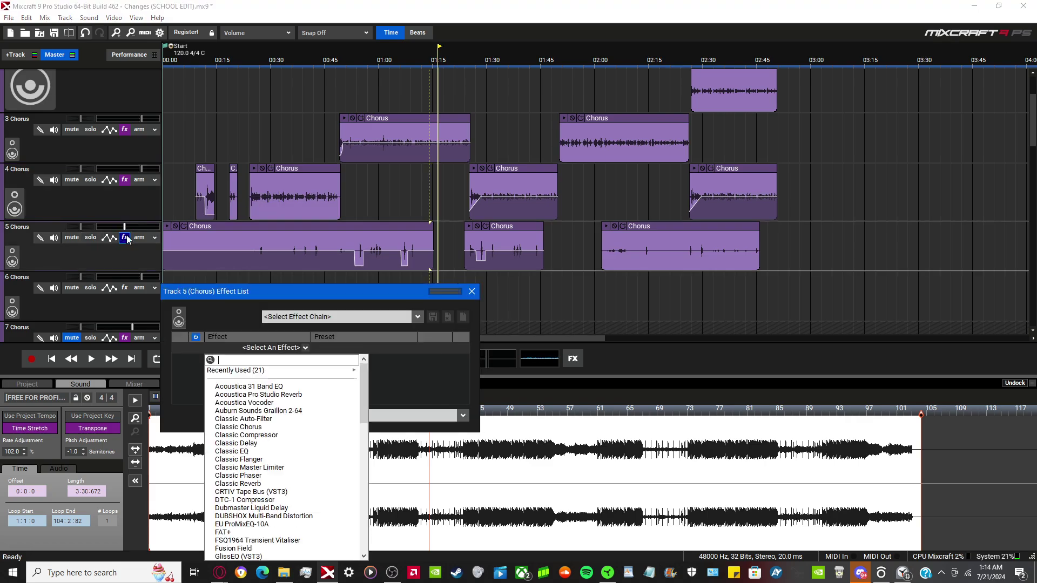
left_click(321, 322)
left_click(320, 318)
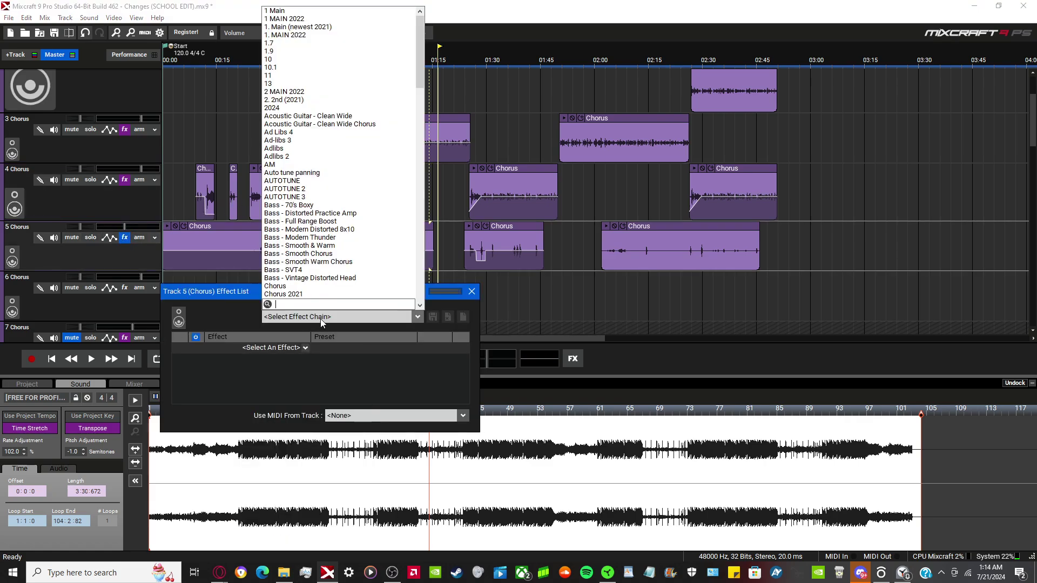
type("sch")
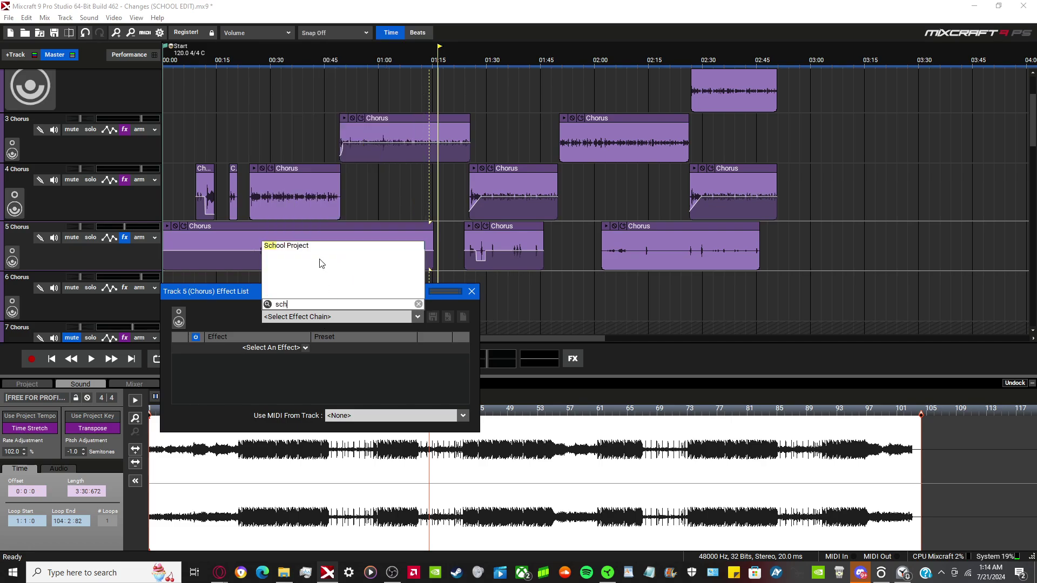
left_click(294, 246)
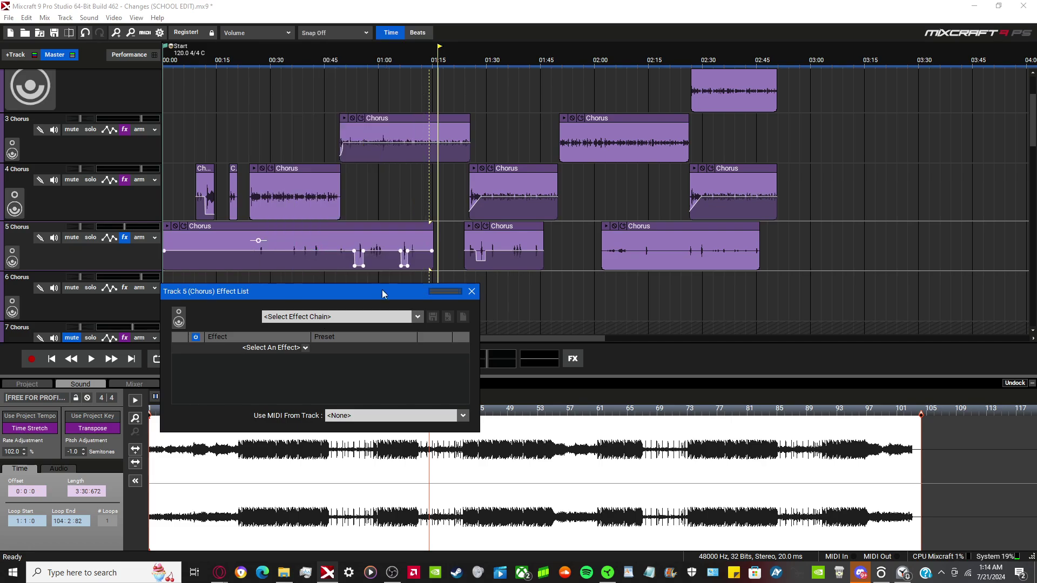
left_click(471, 292)
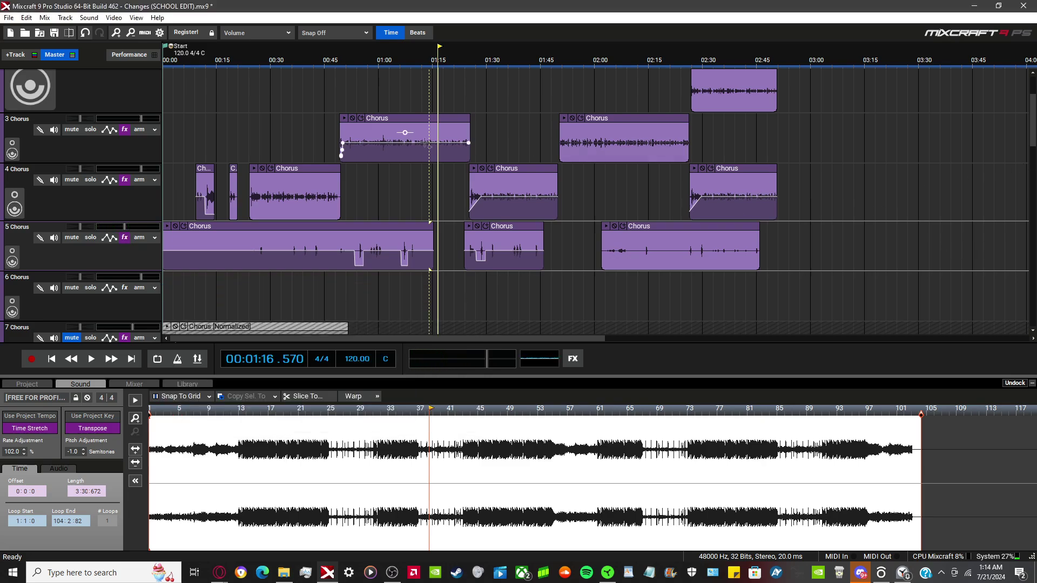
Play the full mix from about 32 seconds to 54 seconds and lower the master volume slightly.
left_click(279, 150)
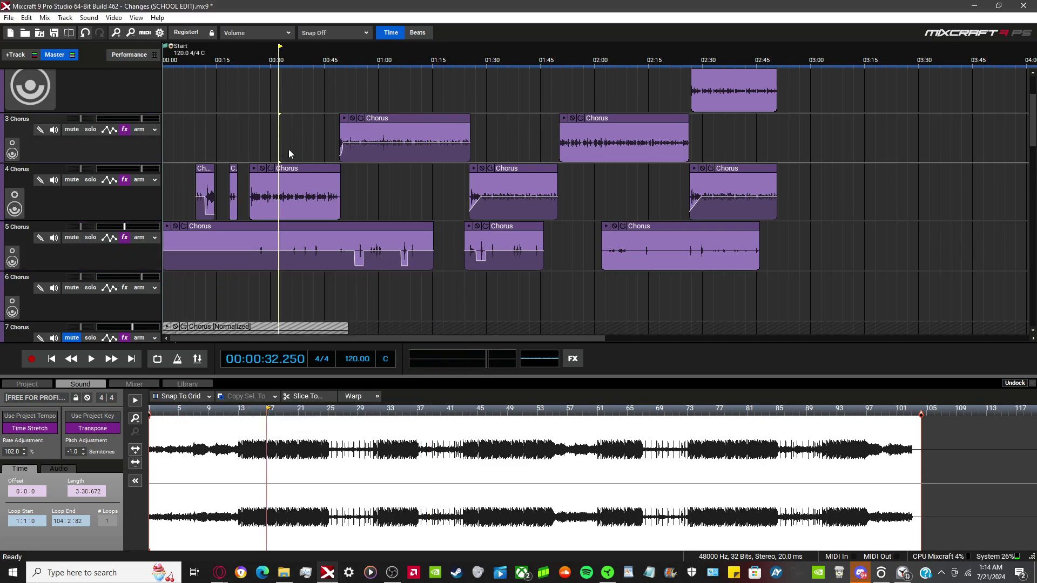
key("space")
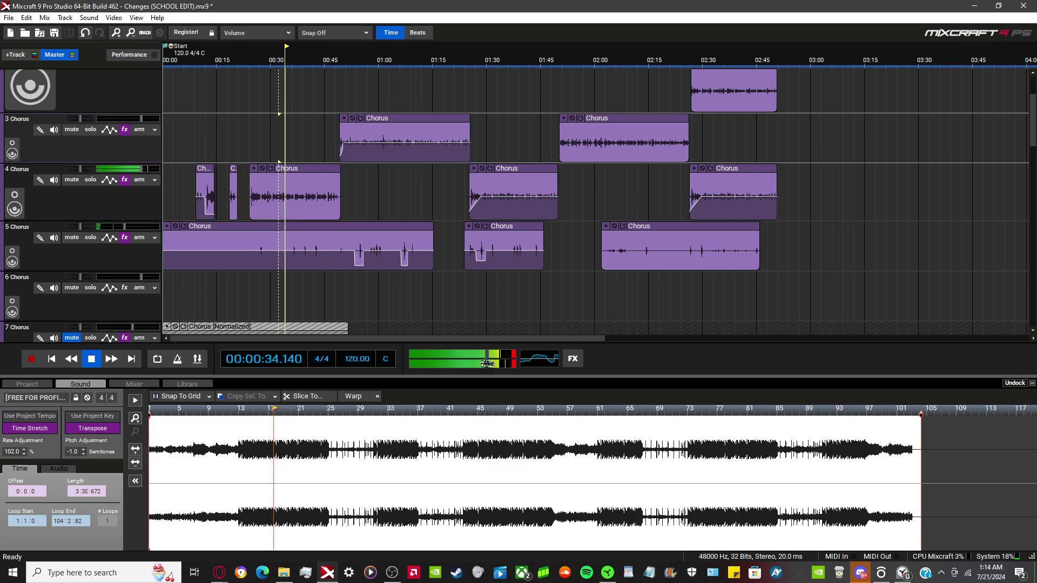
mouse_move(482, 363)
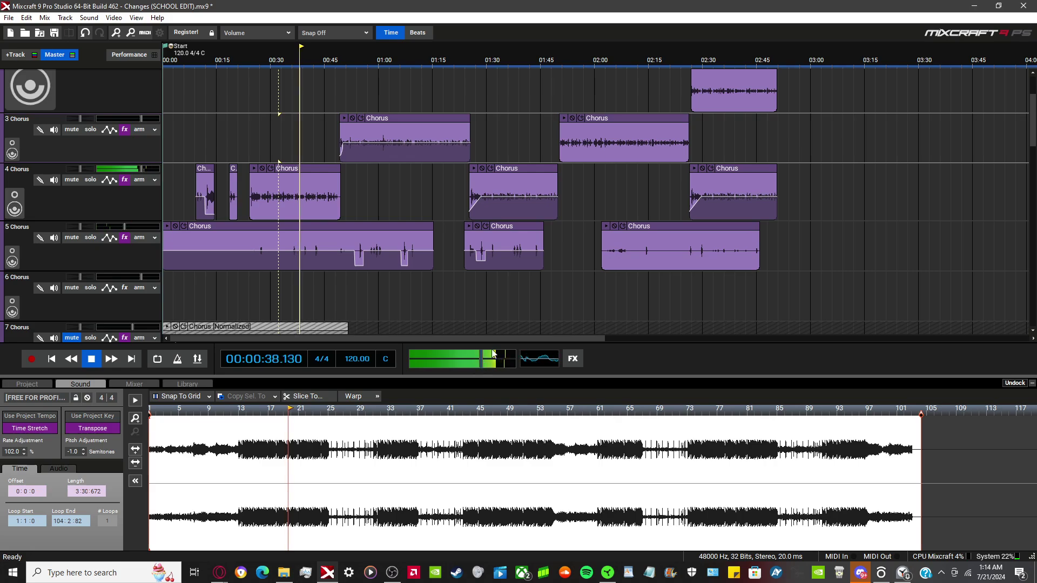
scroll(594, 200, "up", 1)
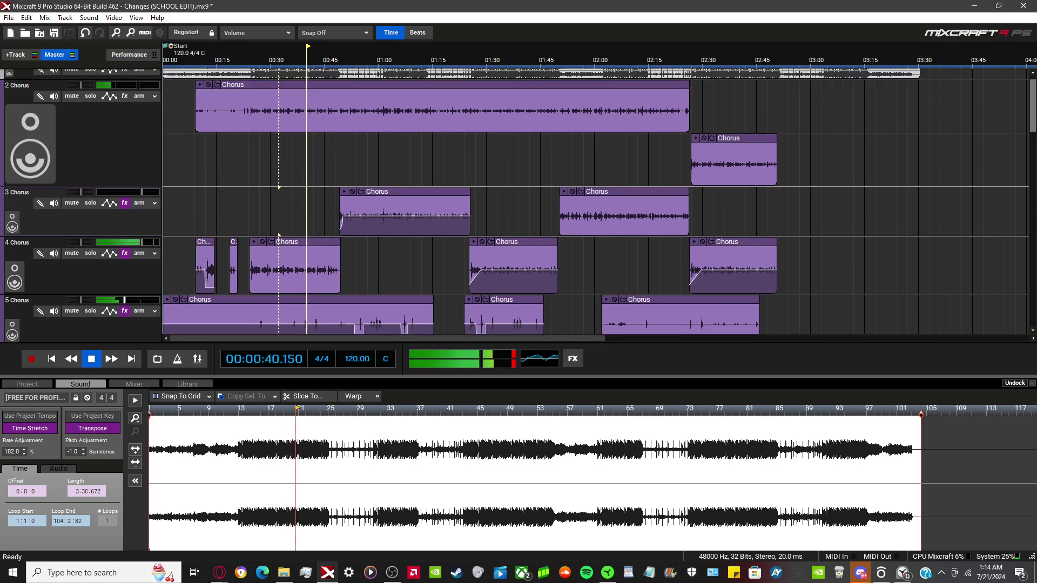
scroll(594, 200, "up", 1)
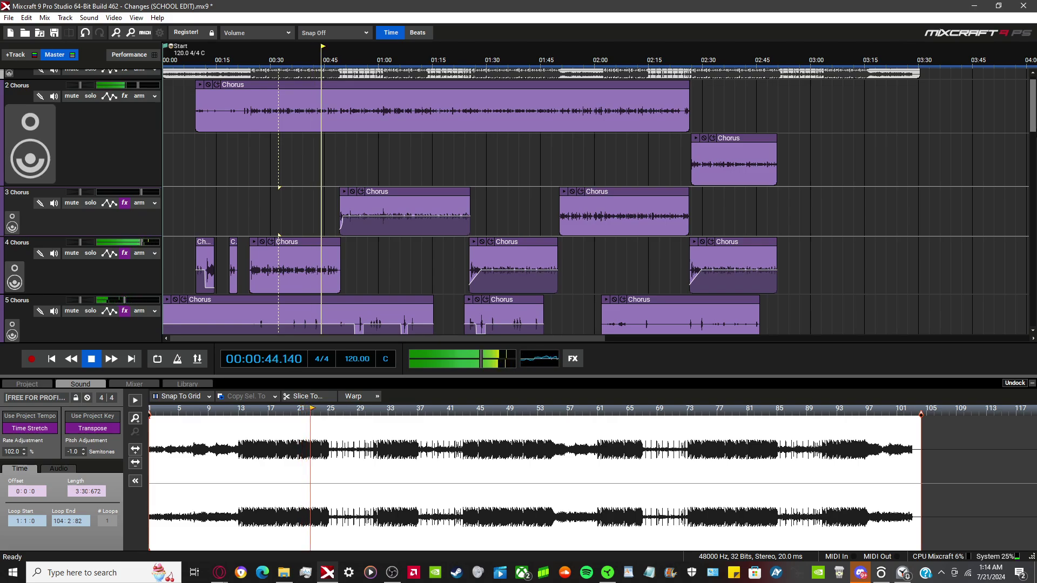
scroll(594, 200, "down", 1)
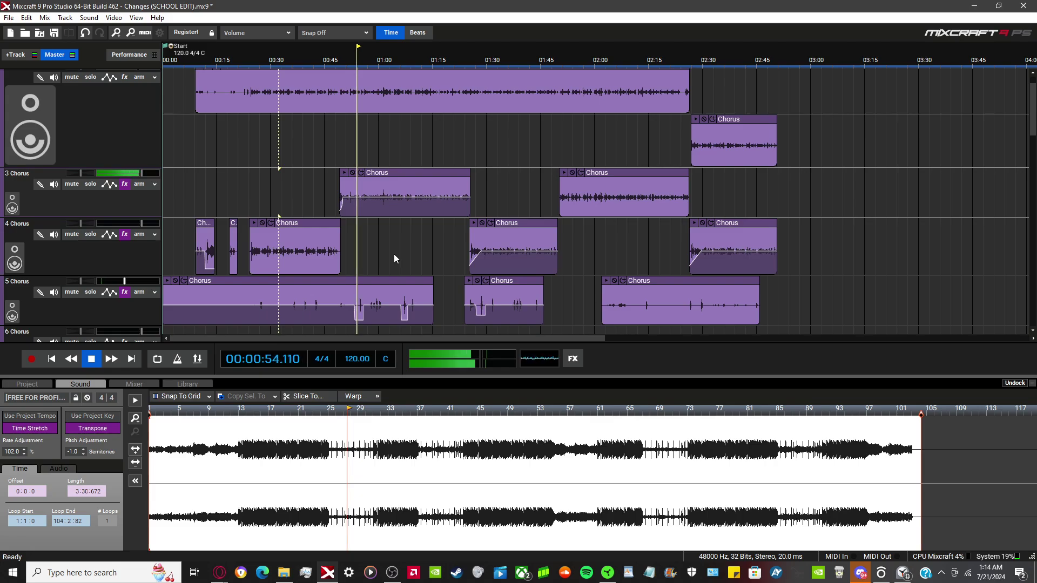
key("space")
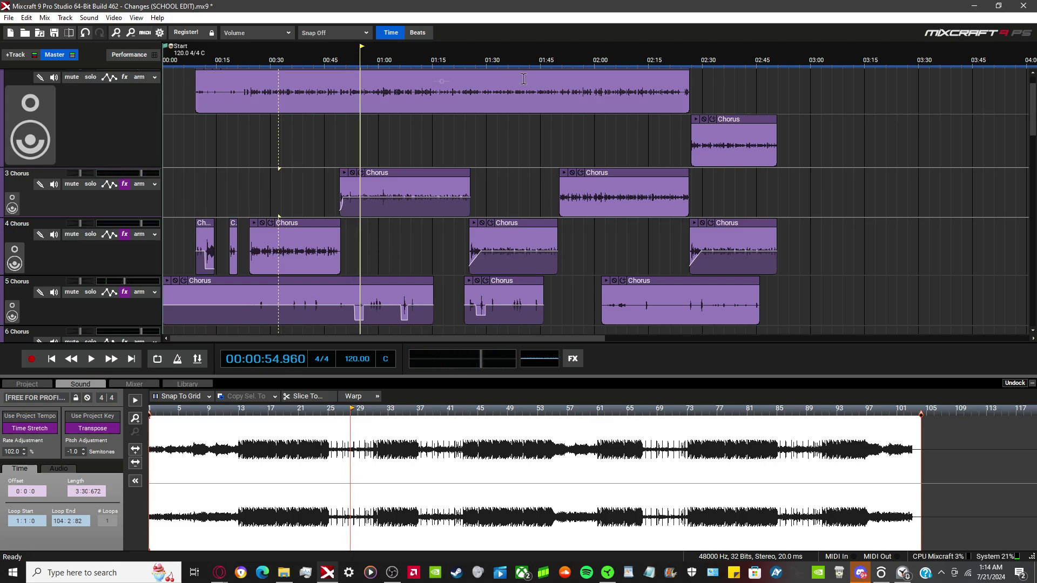
Open the effect list of track 2 (Chorus).
scroll(227, 135, "up", 1)
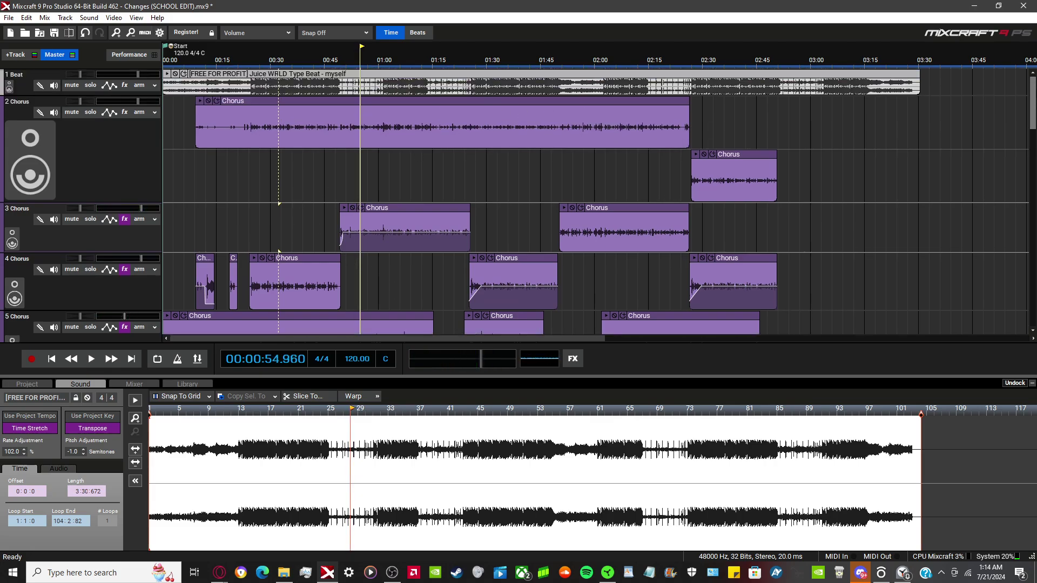
left_click(125, 112)
left_click(244, 104)
left_click(306, 102)
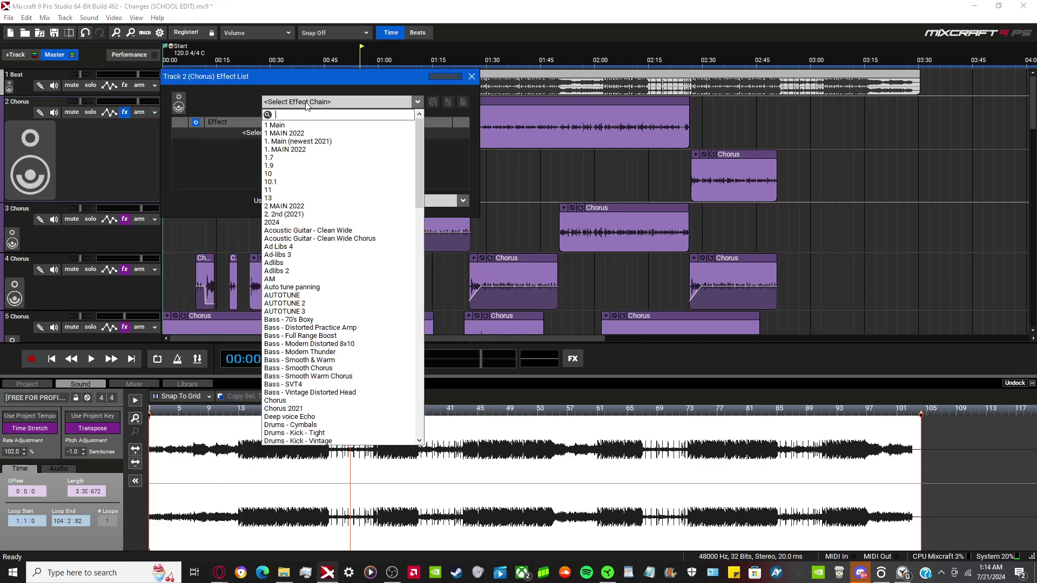
type("clas")
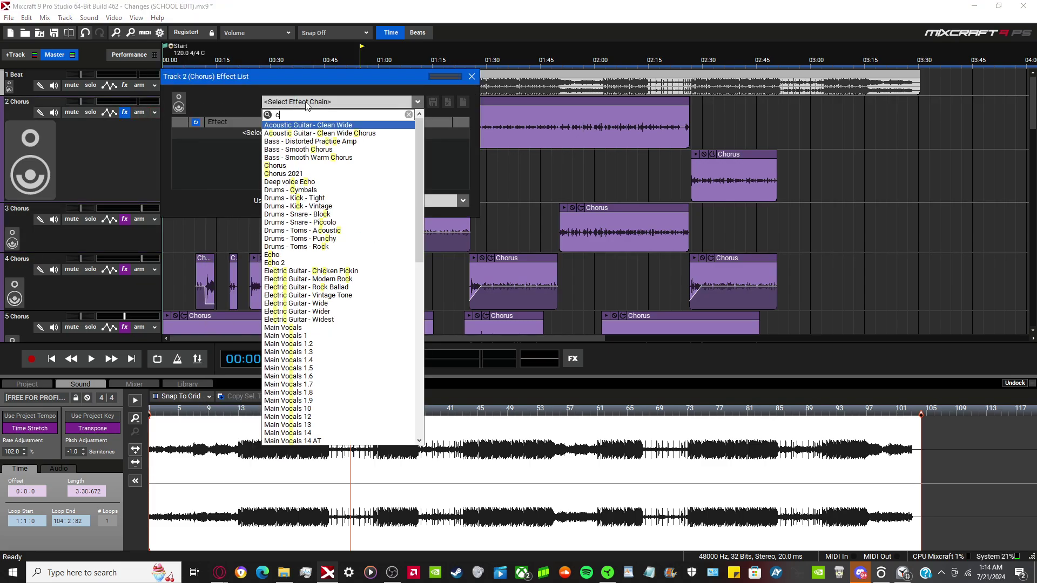
key("BackSpace")
key("BackSpace")
key("BackSpace")
key("BackSpace")
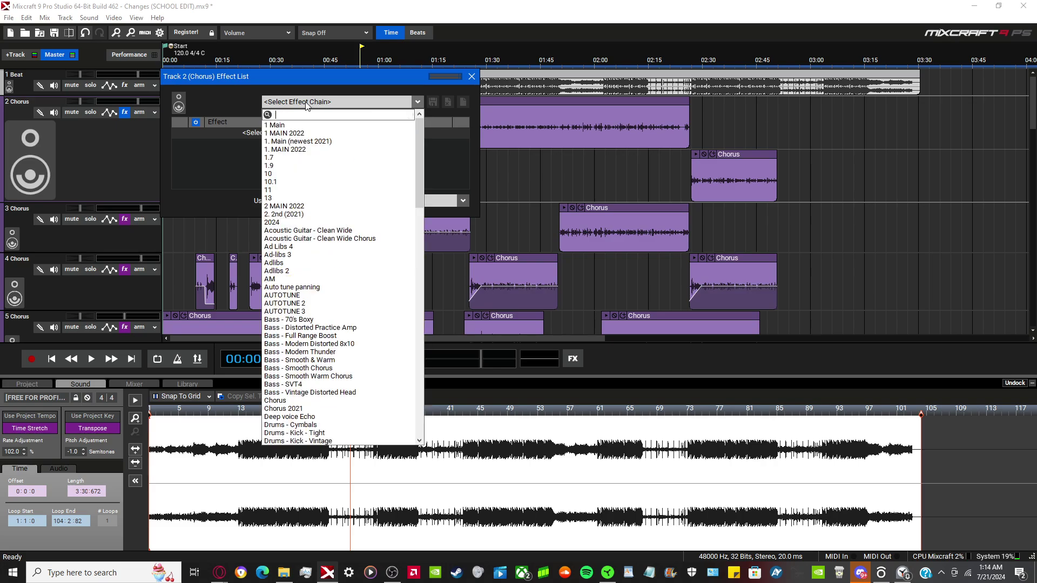
left_click(246, 114)
Add a Classic Compressor to track 2 (Chorus) and choose its Vocal definition preset.
left_click(264, 133)
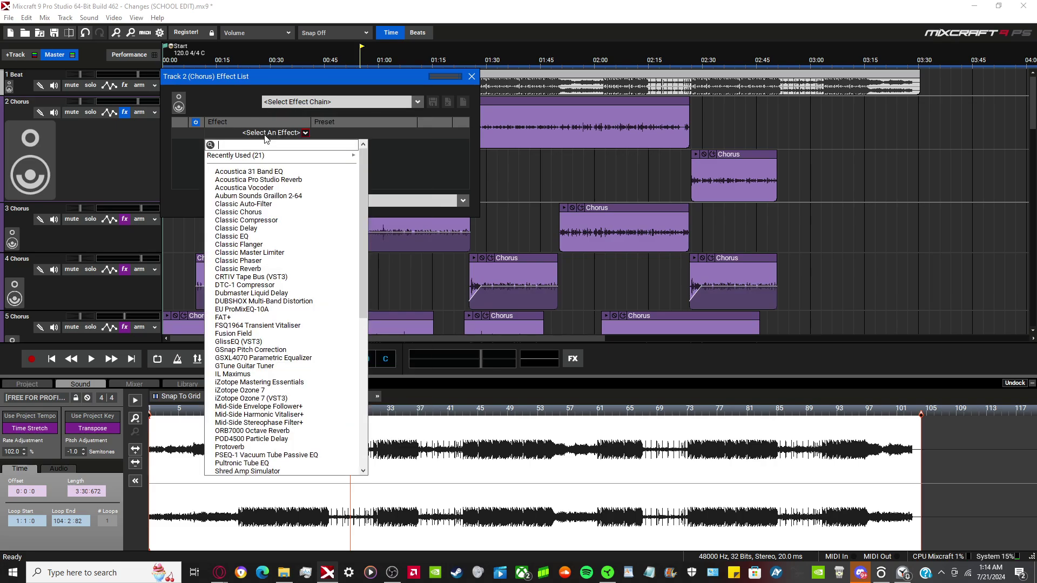
type("class")
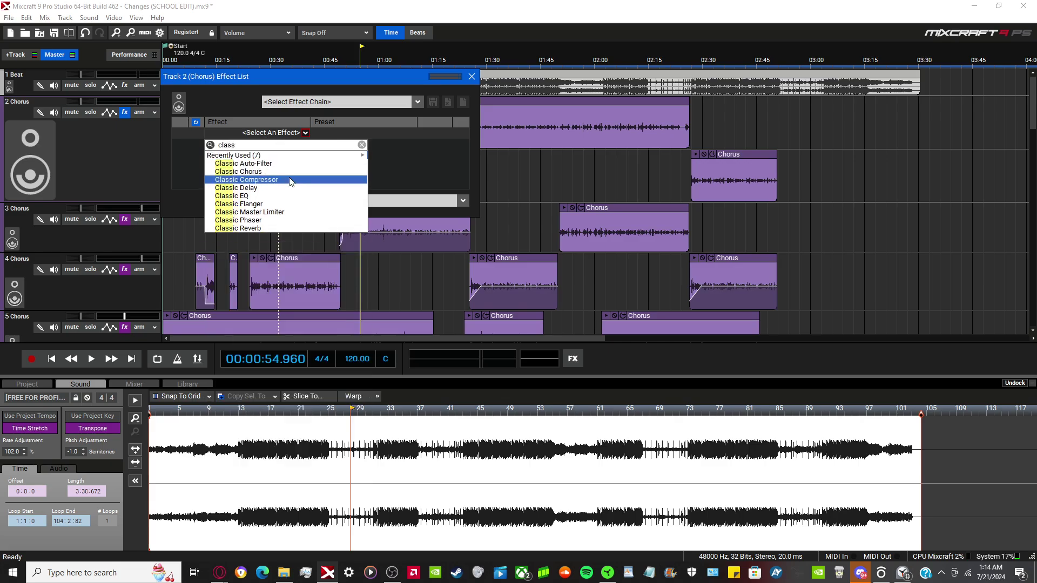
left_click(290, 180)
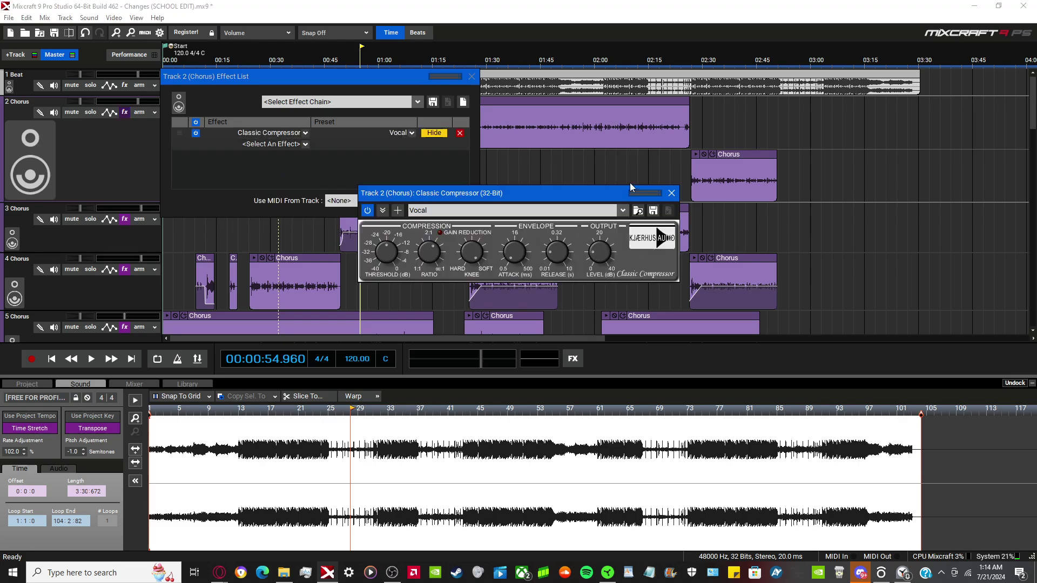
left_click(668, 195)
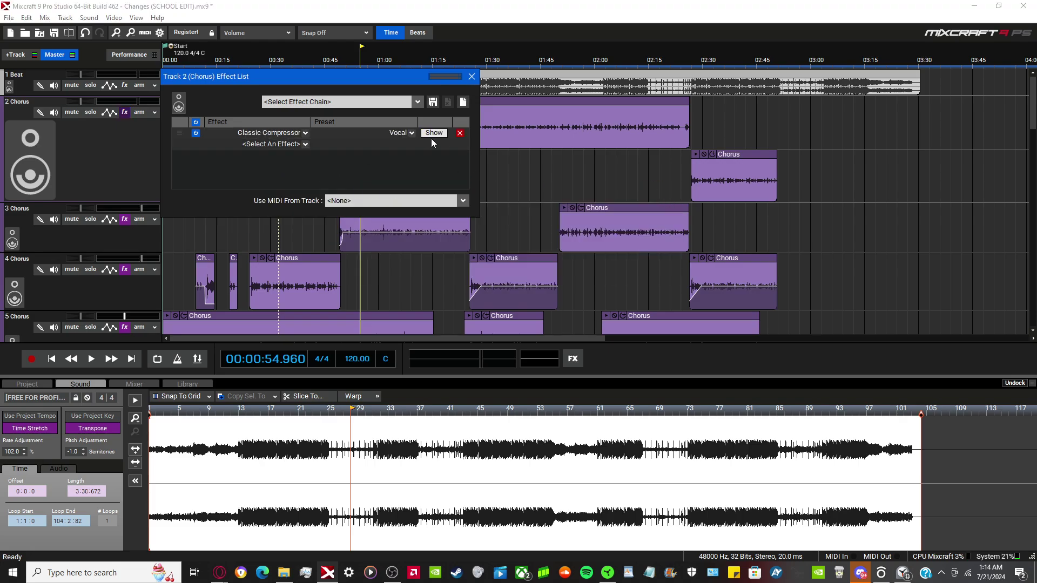
left_click(411, 133)
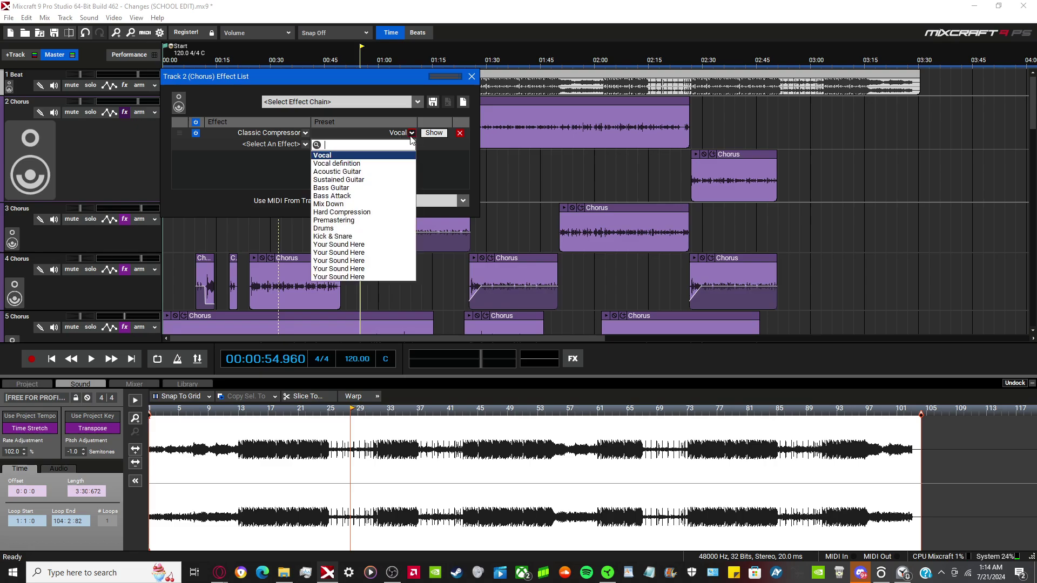
left_click(386, 163)
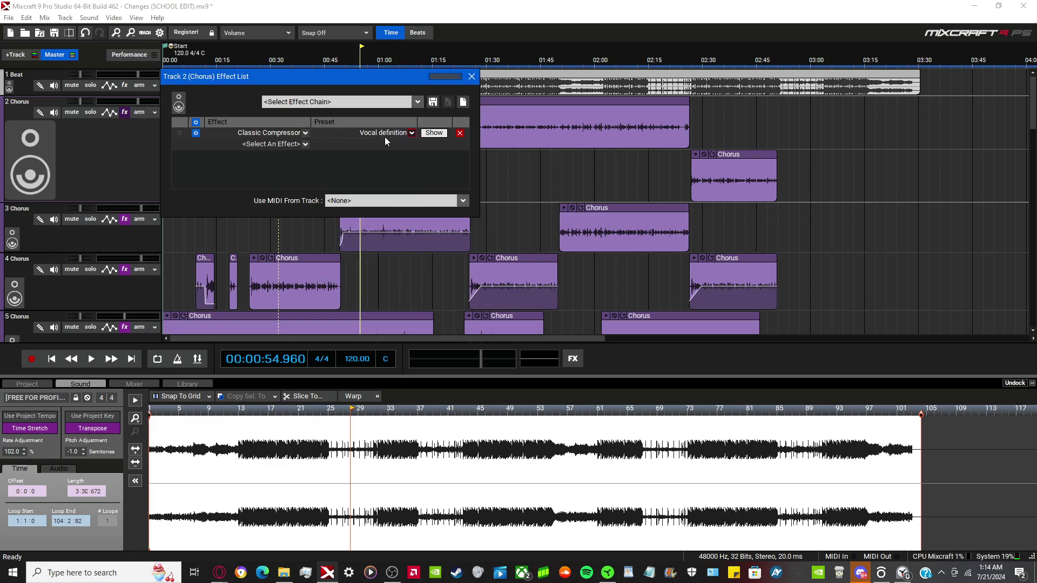
Add a Classic Phaser to track 2 (Chorus) with the Old Radio preset and close its settings window.
left_click(287, 144)
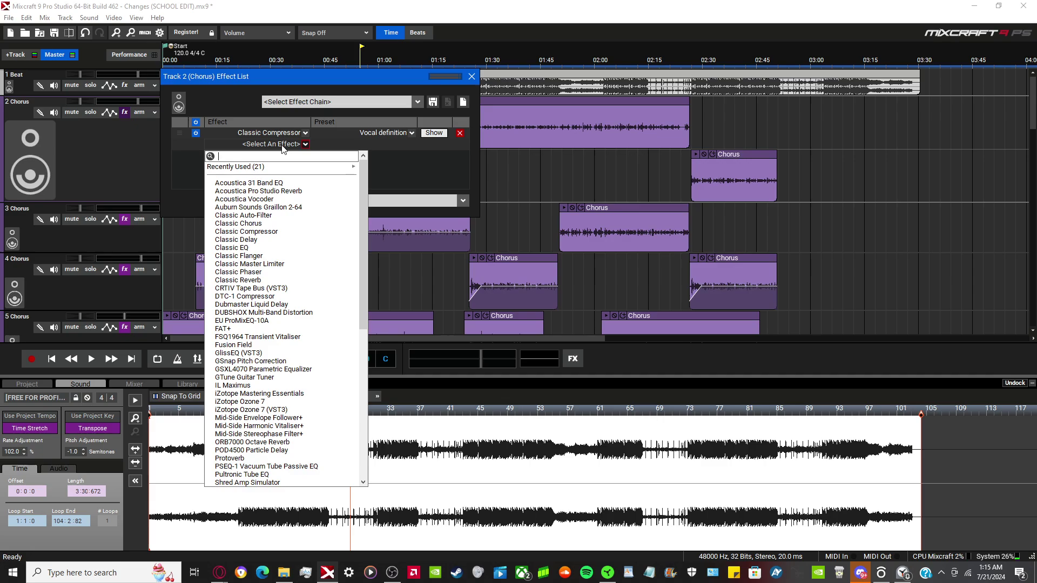
type("phaser")
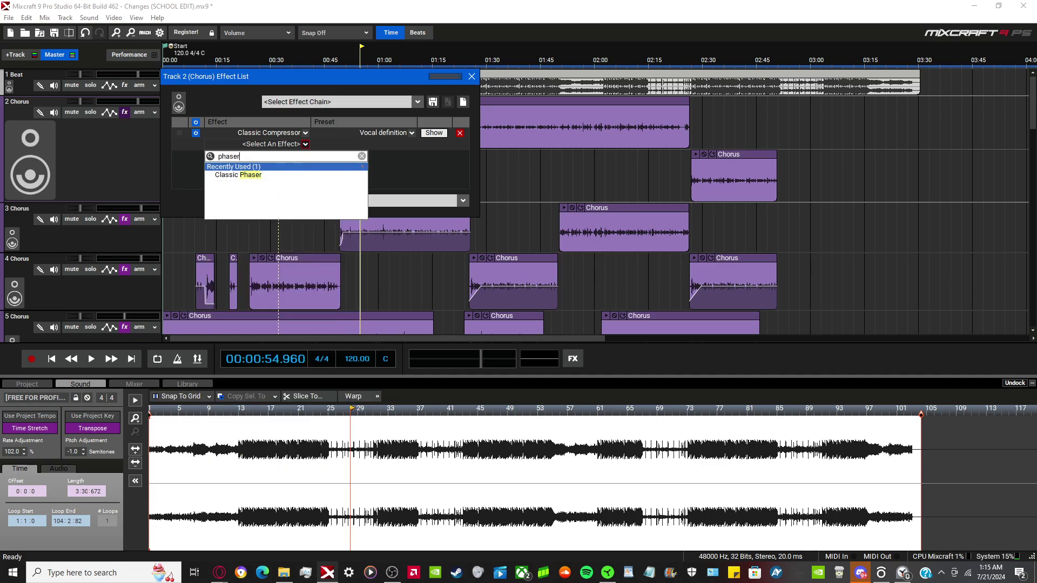
left_click(281, 175)
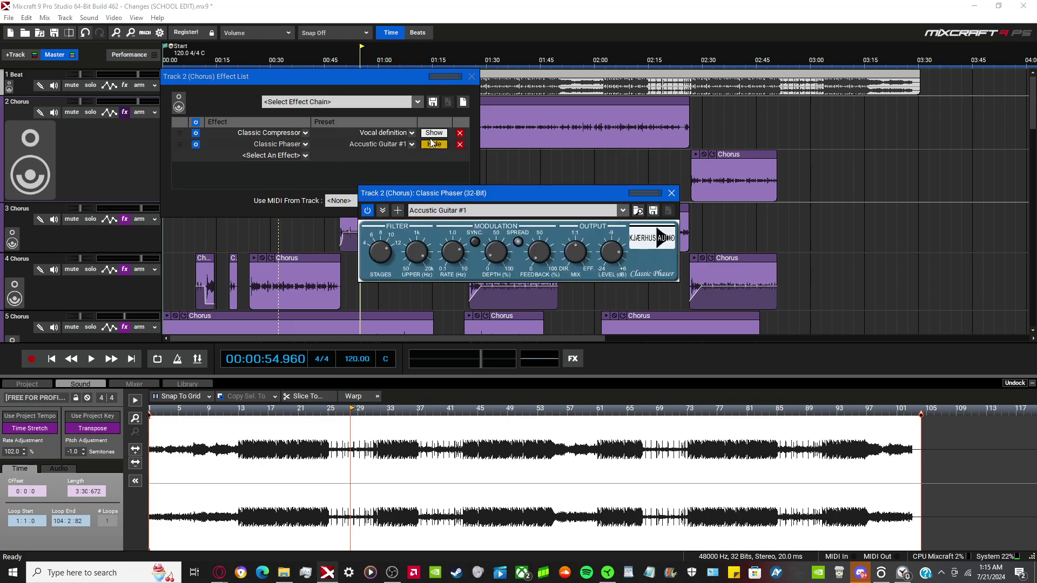
left_click(468, 211)
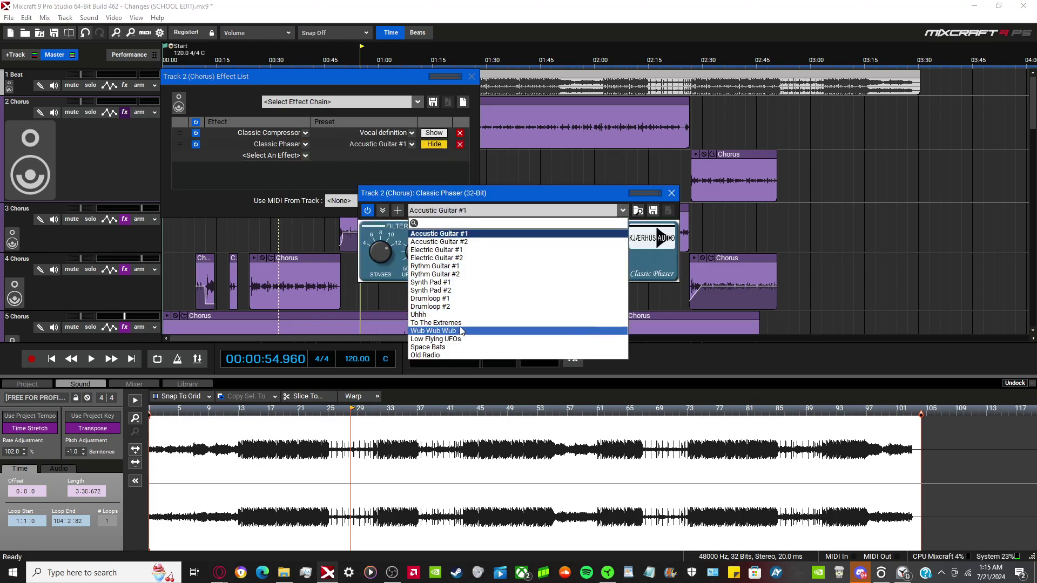
left_click(461, 356)
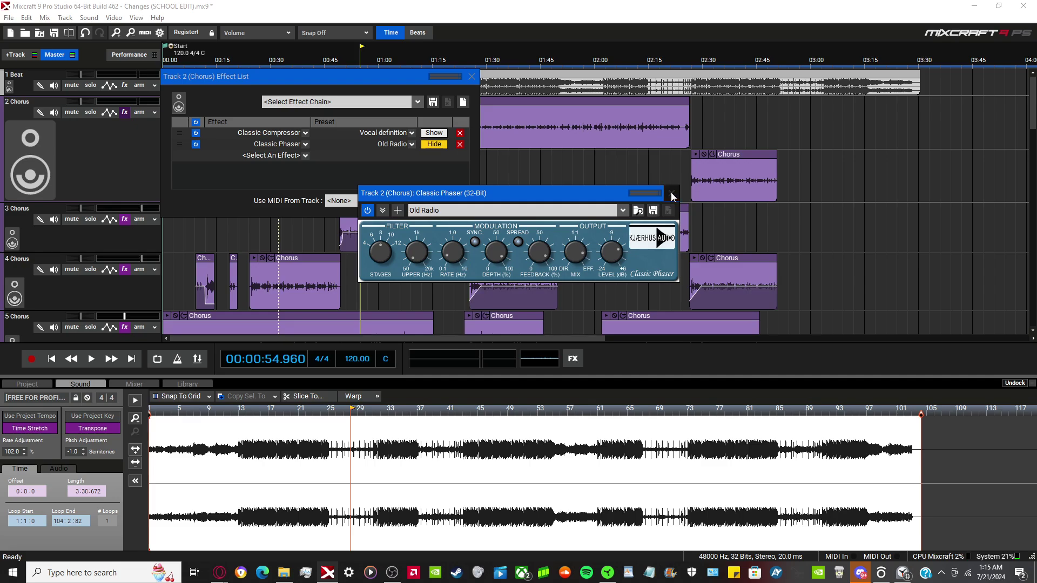
left_click(672, 194)
Add a Classic Chorus with the I Come in Peace preset to track 2 (Chorus) and close its effect list.
left_click(304, 156)
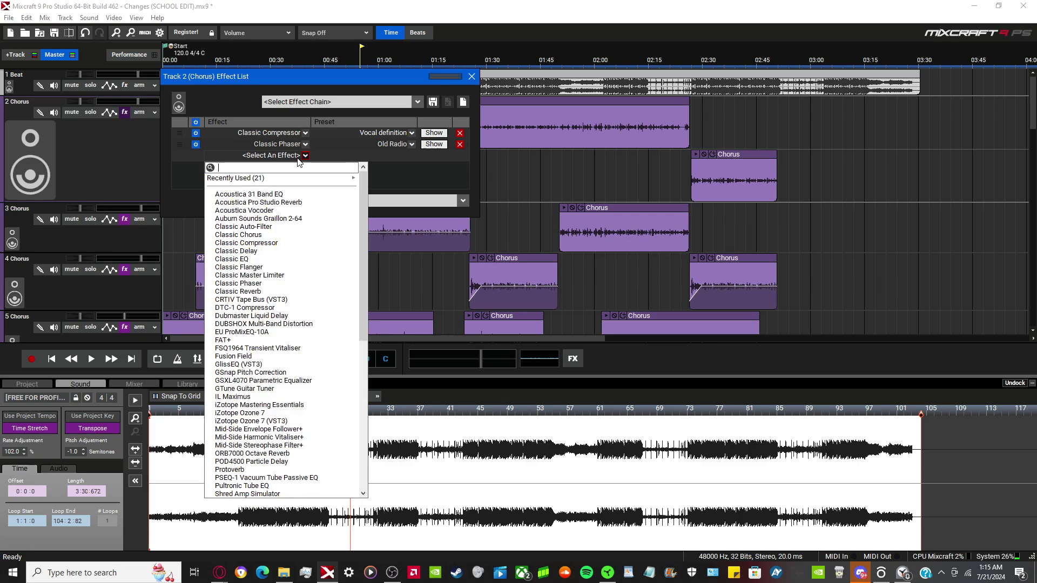
type("fat")
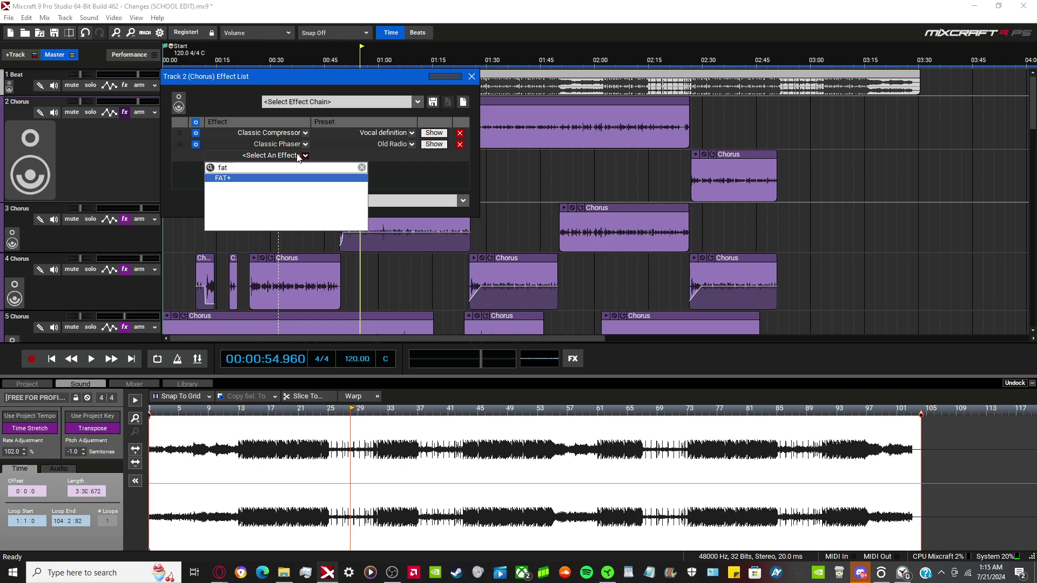
key("BackSpace")
key("BackSpace")
key("BackSpace")
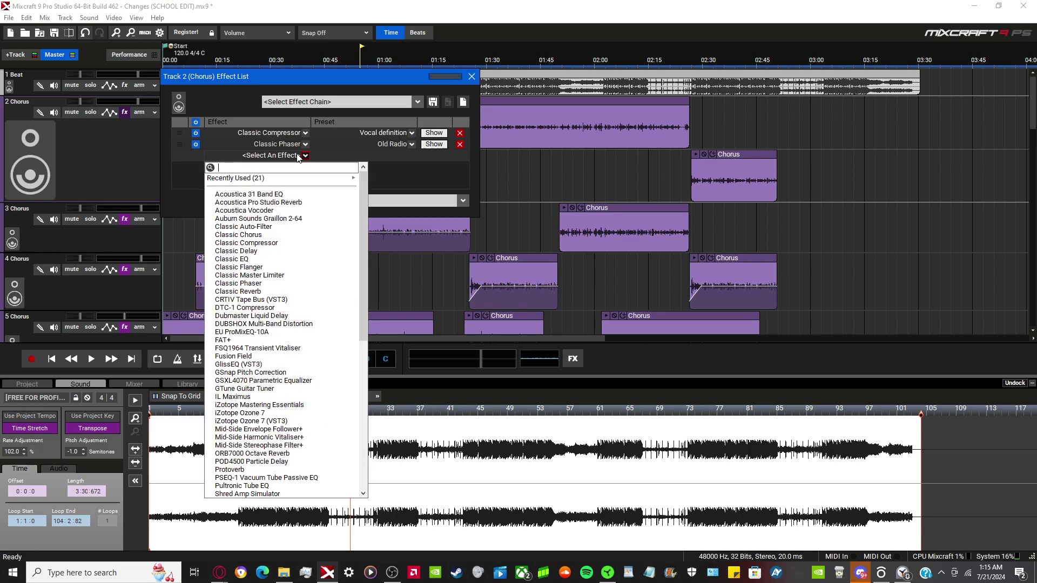
type("cho")
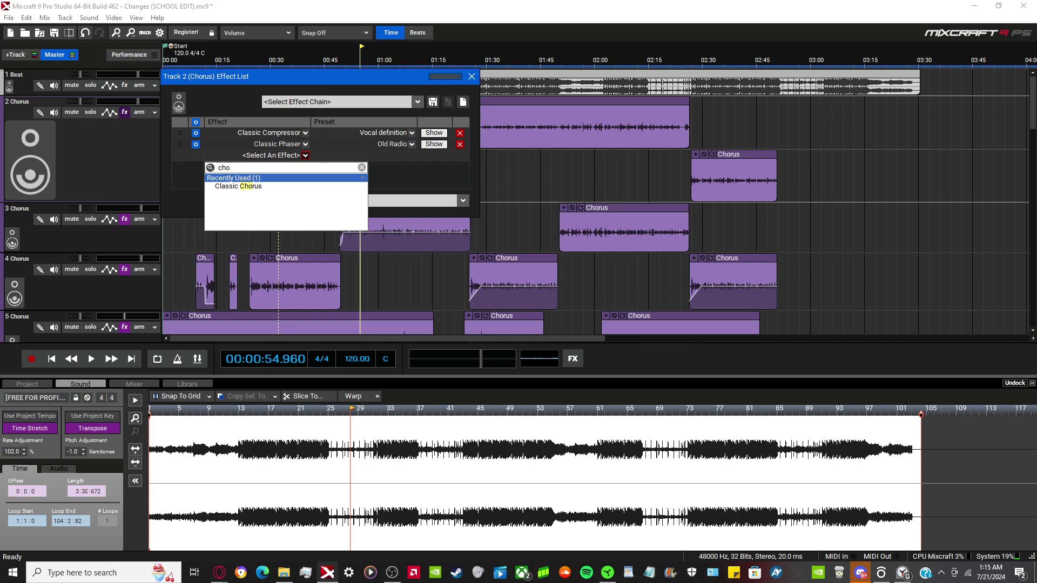
left_click(291, 186)
left_click(449, 214)
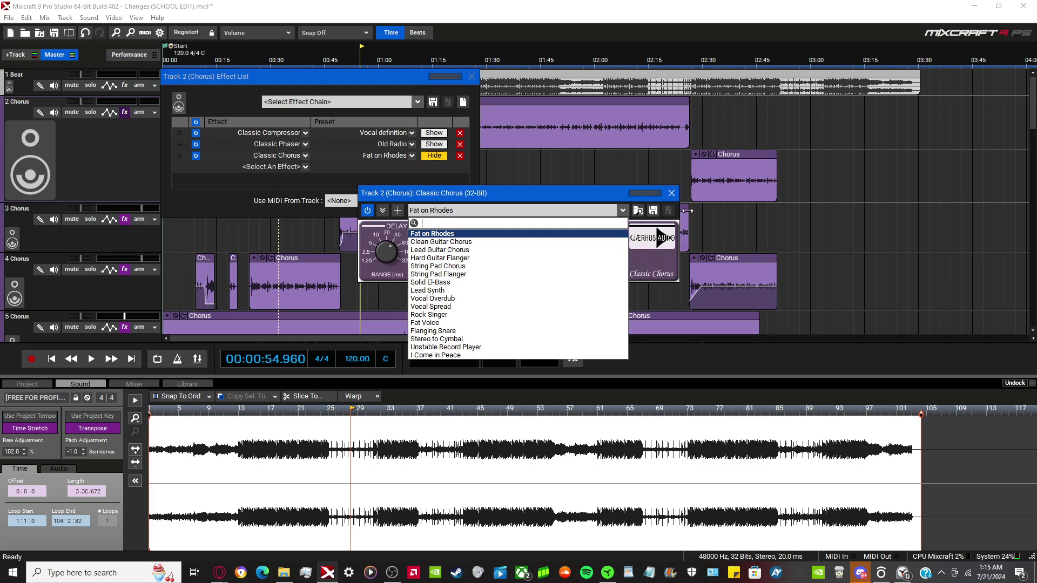
left_click(449, 356)
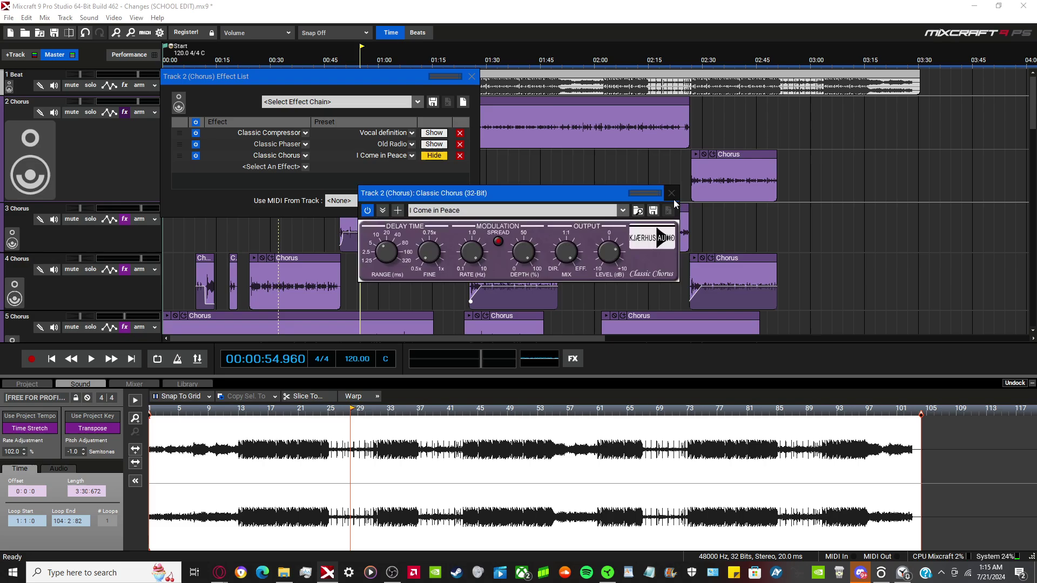
left_click(671, 192)
left_click(471, 76)
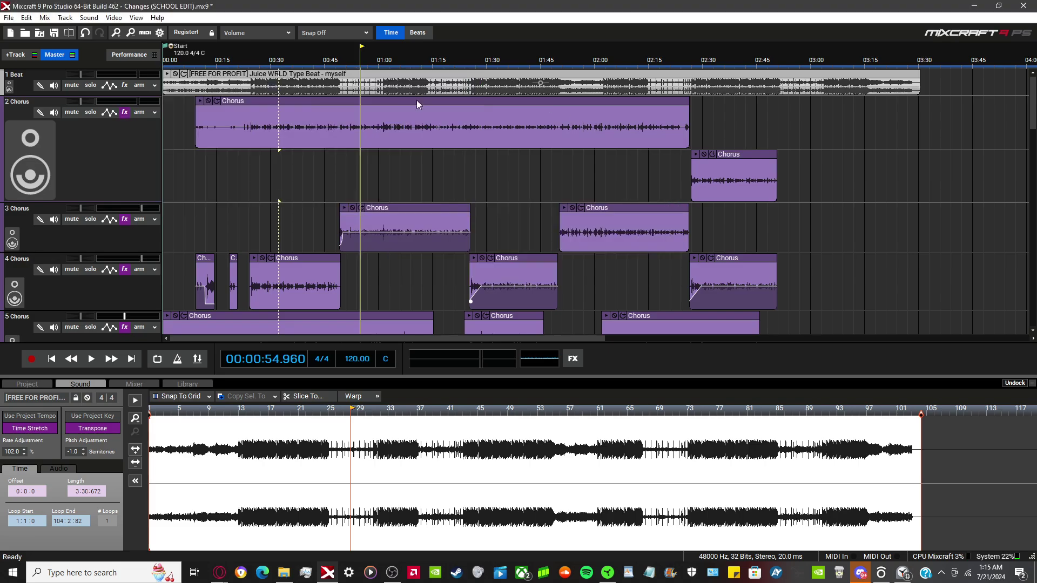
Solo track 2 (Chorus) and play it from about 37 seconds.
left_click(90, 112)
left_click(297, 54)
key("space")
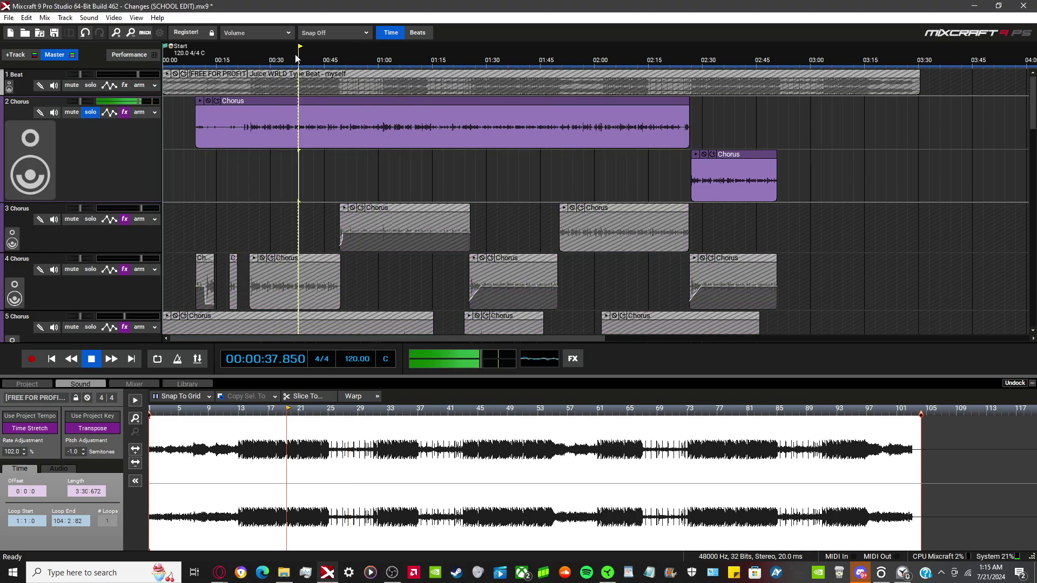
Switch track 2's Classic Chorus preset to Fat on Rhodes while listening, close the effect list and stop playback.
left_click(123, 113)
left_click(384, 156)
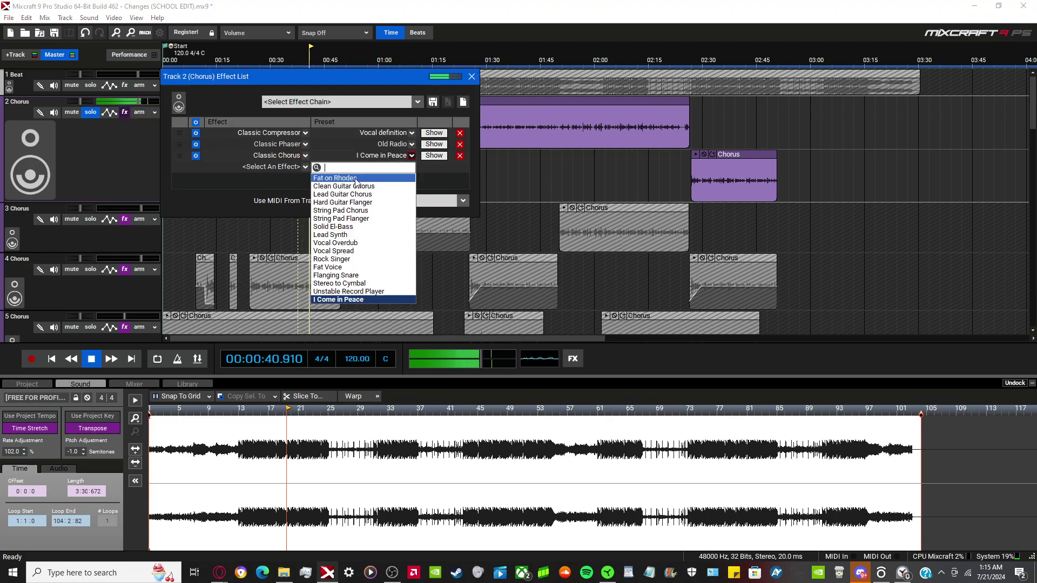
left_click(400, 196)
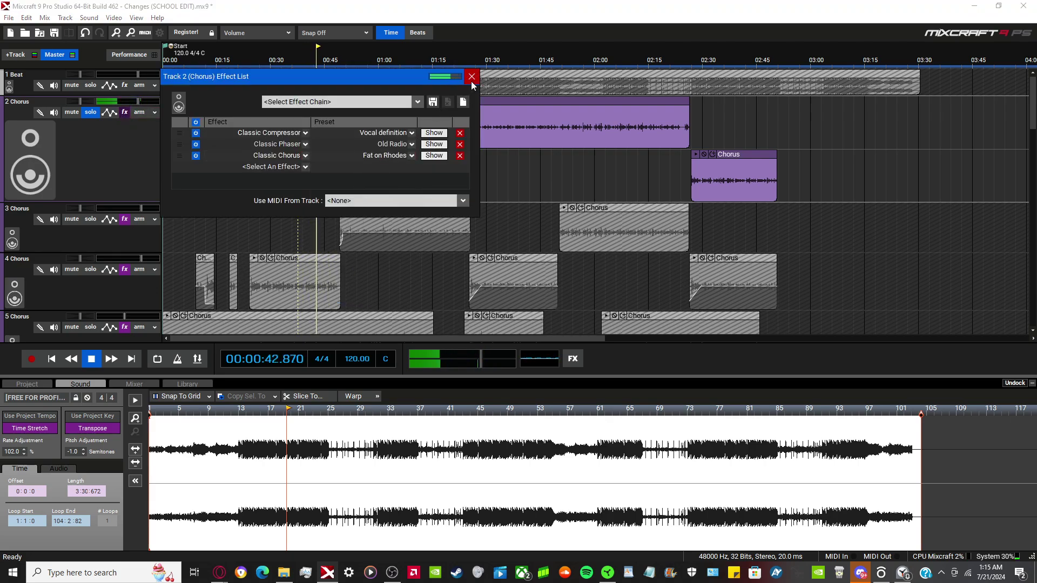
left_click(471, 78)
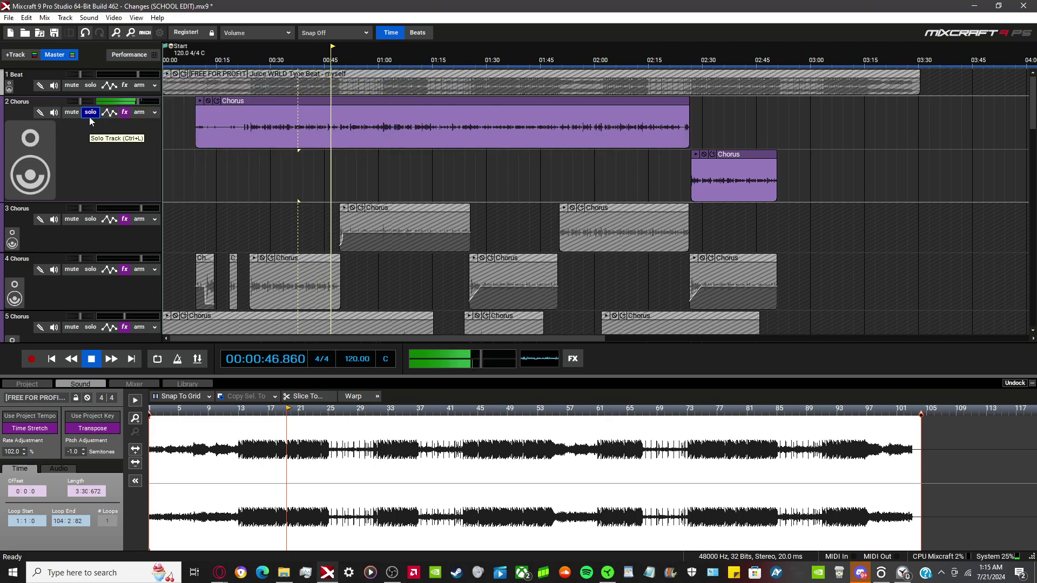
key("space")
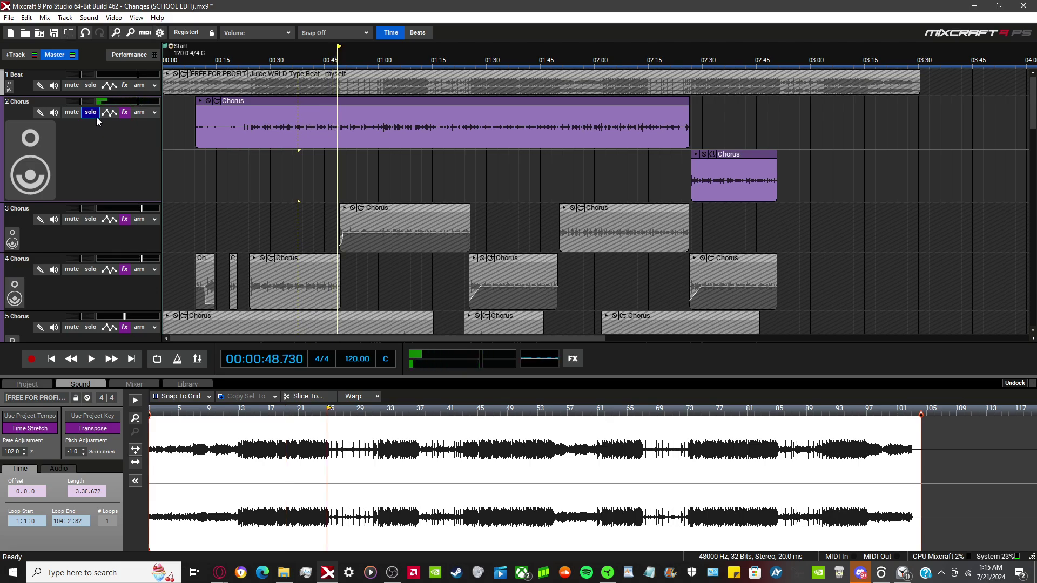
Raise the high EQ and adjust the low EQ of Chorus tracks 2 and 3 in the mixer.
left_click(135, 384)
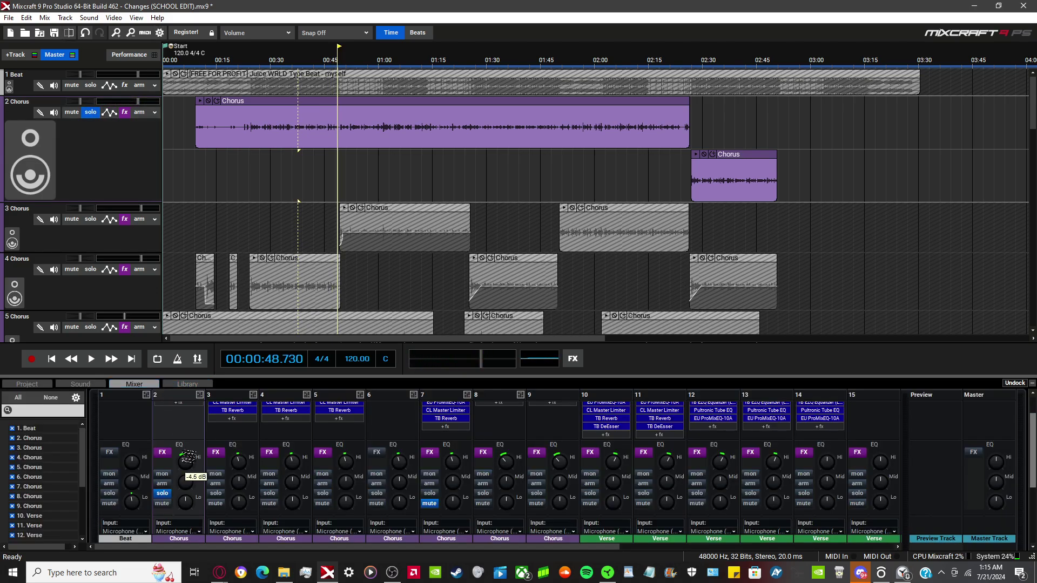
left_click_drag(187, 458, 201, 437)
left_click_drag(187, 498, 194, 494)
left_click_drag(233, 460, 244, 448)
left_click_drag(242, 493, 243, 501)
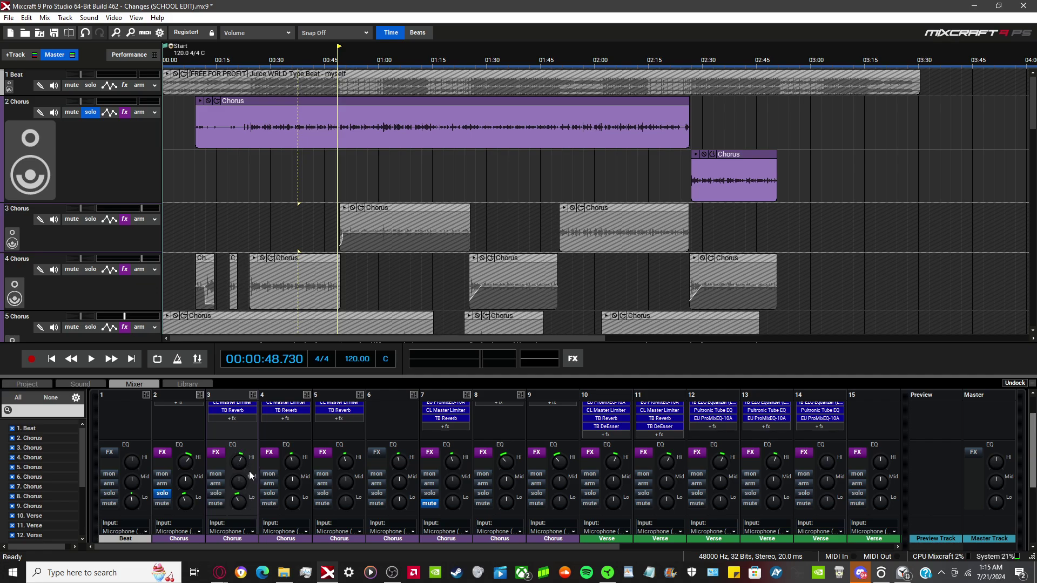
Adjust the low EQ of Chorus track 4 and fine-tune the EQ of Chorus track 5 in the mixer.
mouse_move(298, 507)
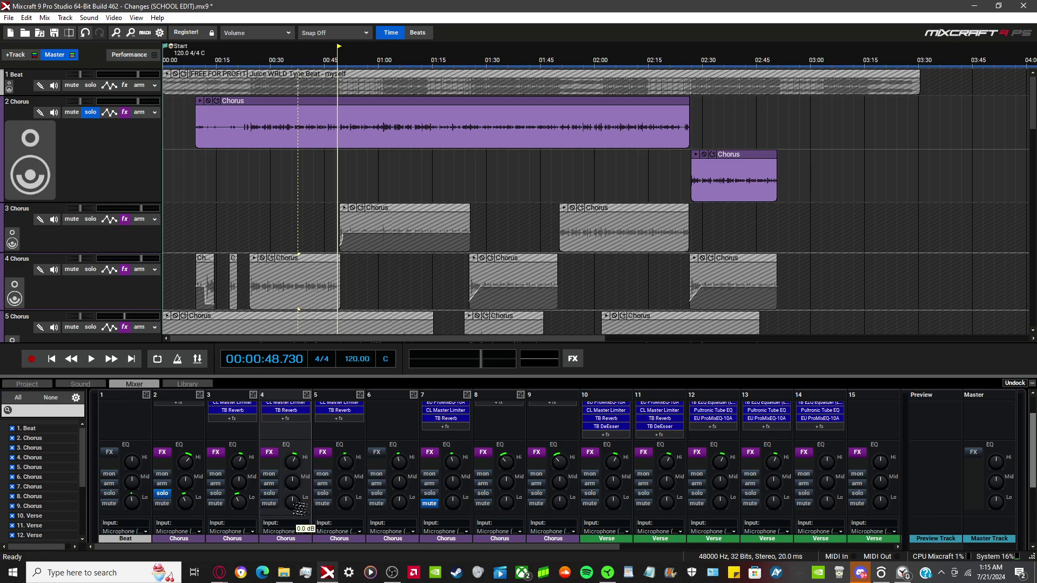
left_click_drag(300, 508, 301, 514)
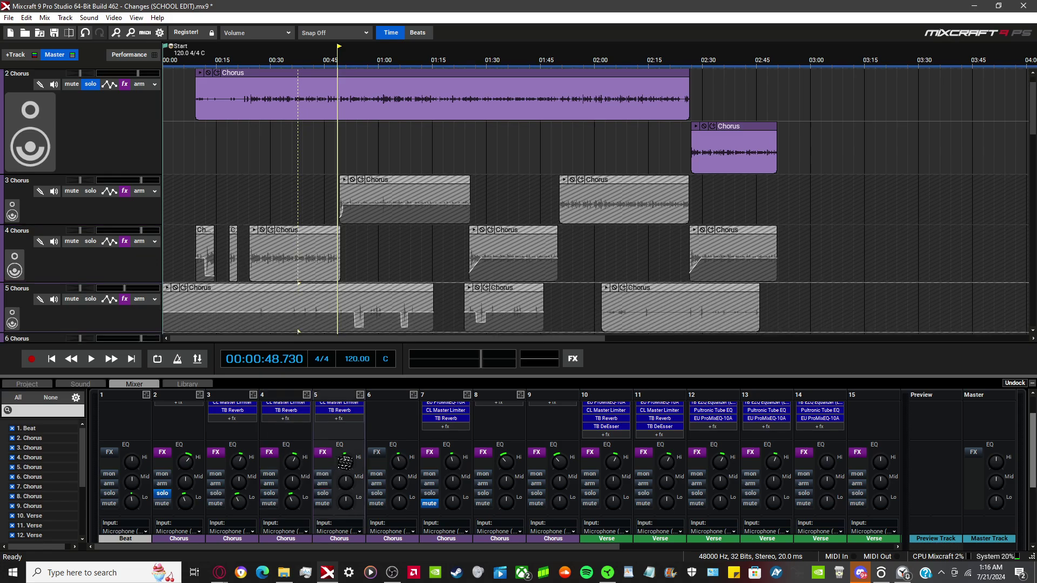
mouse_move(348, 459)
mouse_move(353, 459)
left_mouse_down()
mouse_move(365, 451)
mouse_move(361, 460)
left_mouse_up()
left_click_drag(353, 493, 356, 497)
Take track 2 (Chorus) out of solo and play the full mix from about 23 seconds.
mouse_move(252, 307)
left_click(90, 84)
left_click(253, 64)
left_click(249, 66)
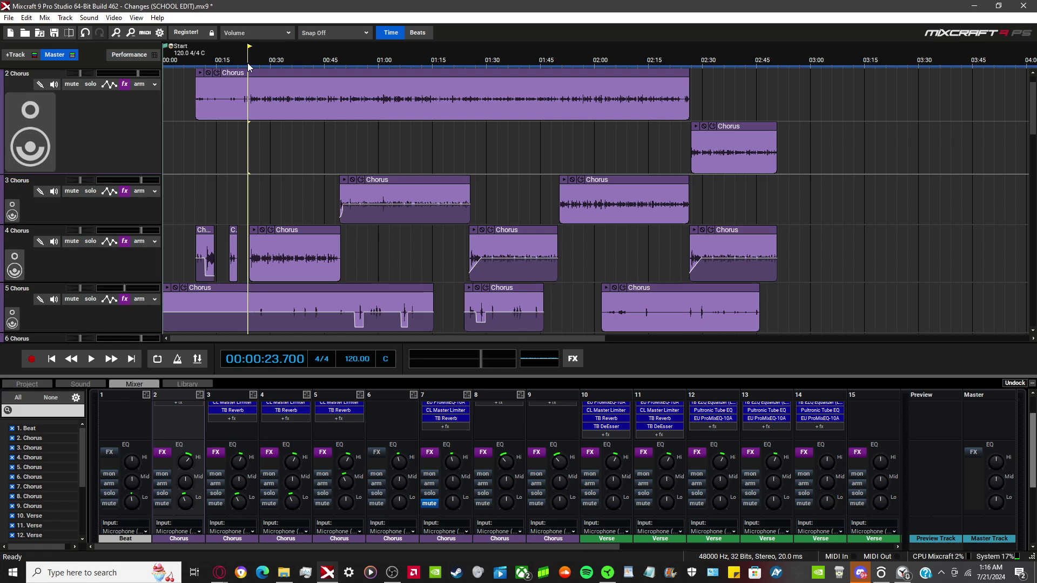
key("space")
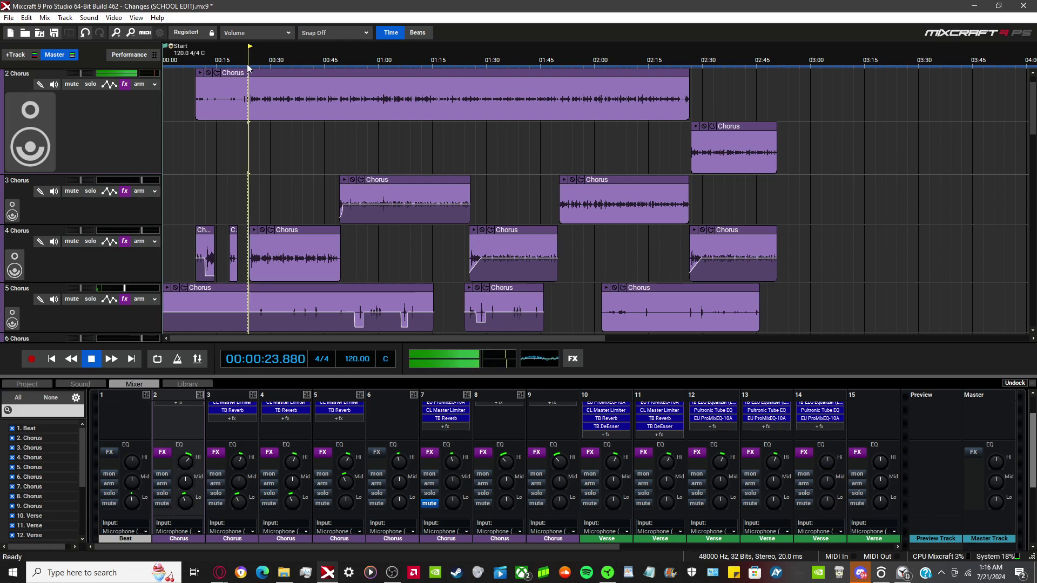
Select the opening section of the first clip on track 2 (Chorus) up to about 23 seconds and delete it.
mouse_move(205, 104)
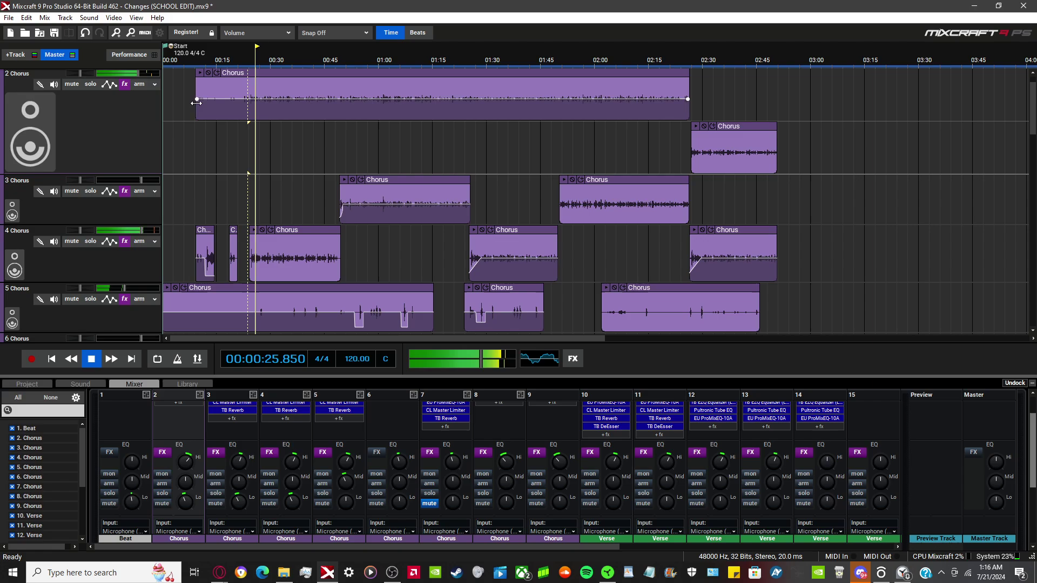
mouse_move(246, 116)
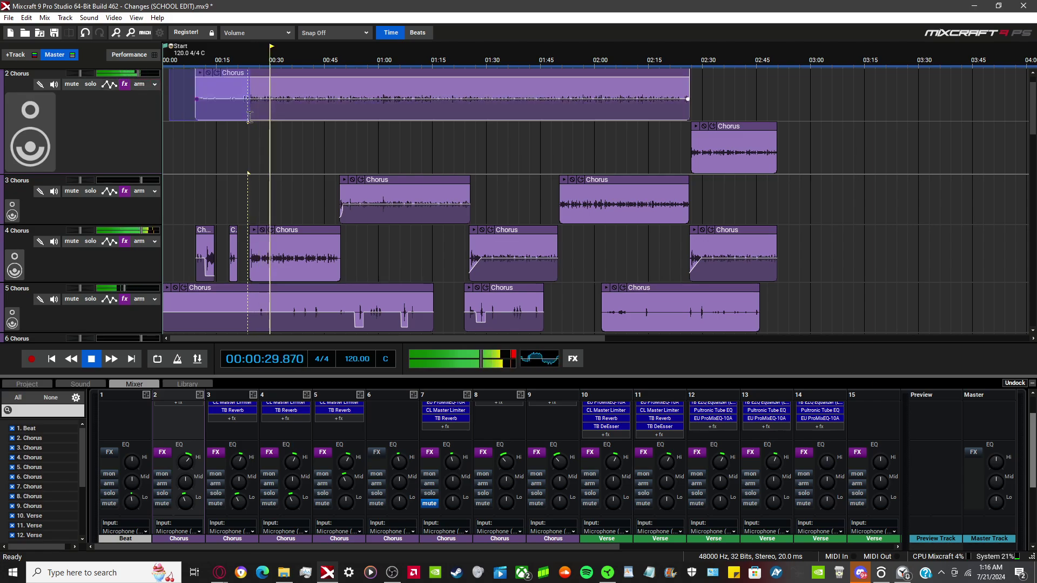
key("Delete")
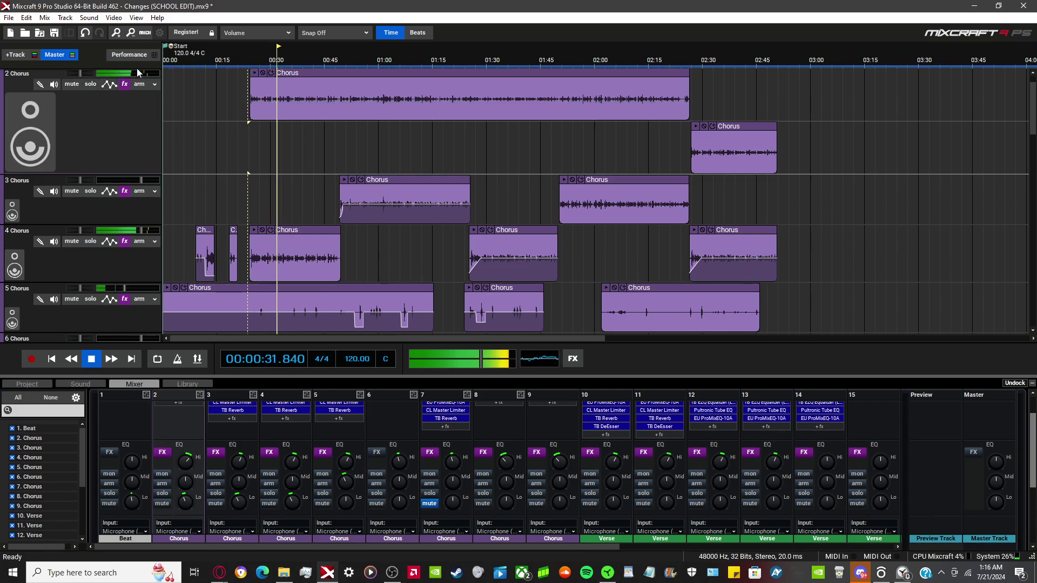
Listen to the full mix until about 42 seconds and stop playback.
mouse_move(135, 76)
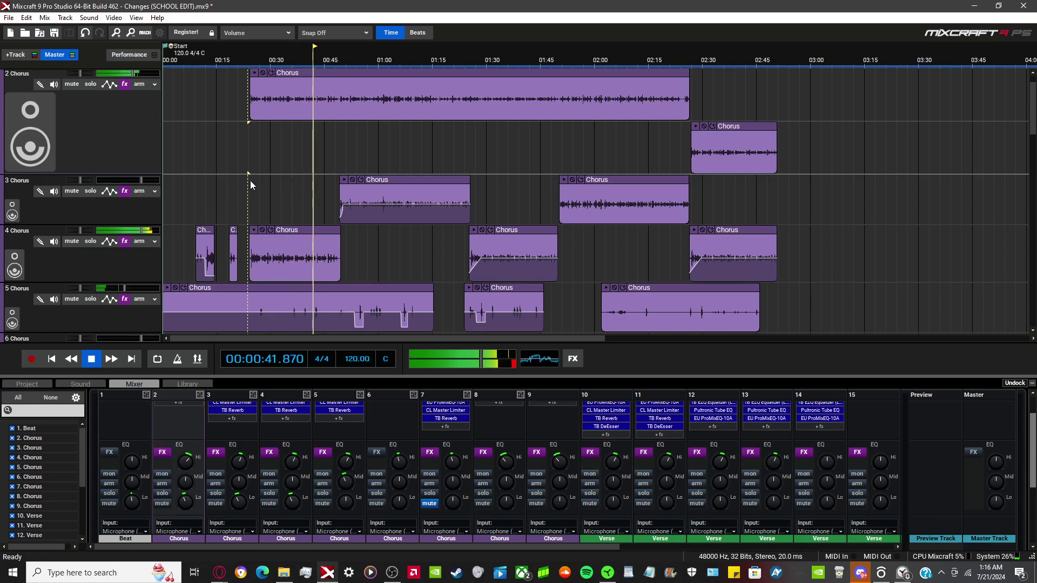
key("space")
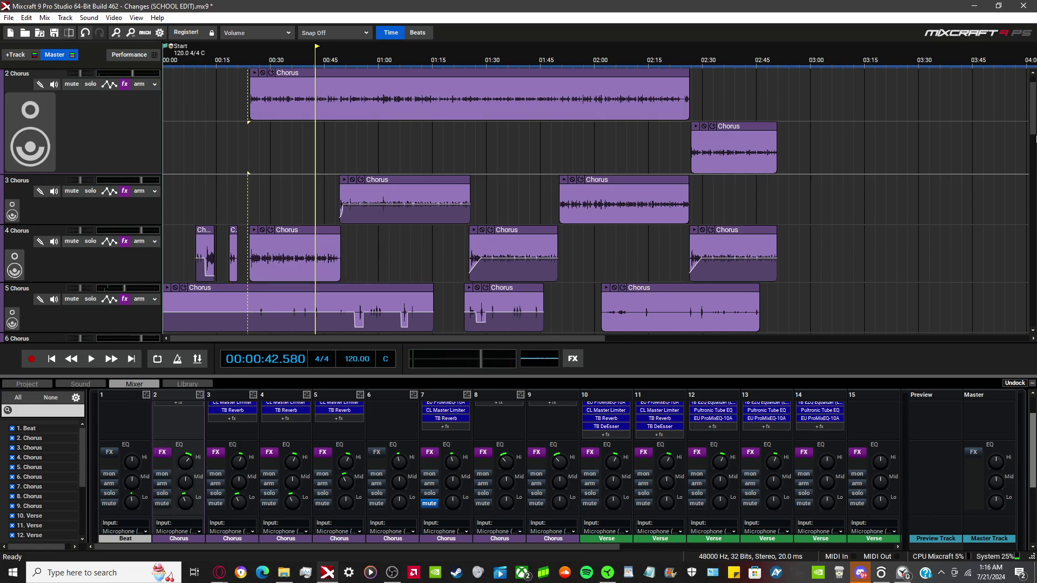
scroll(1034, 139, "up", 1)
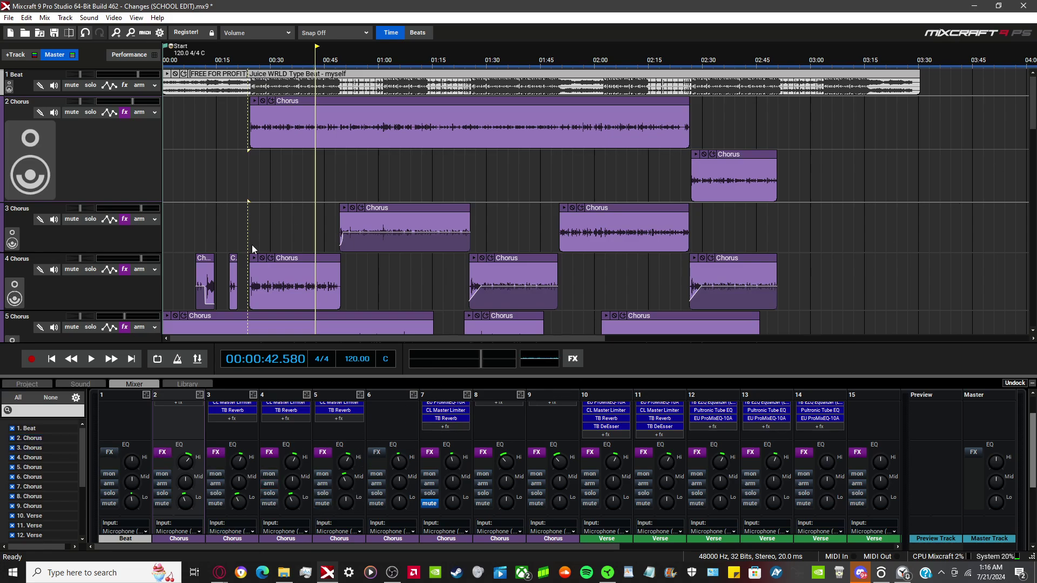
left_click(81, 384)
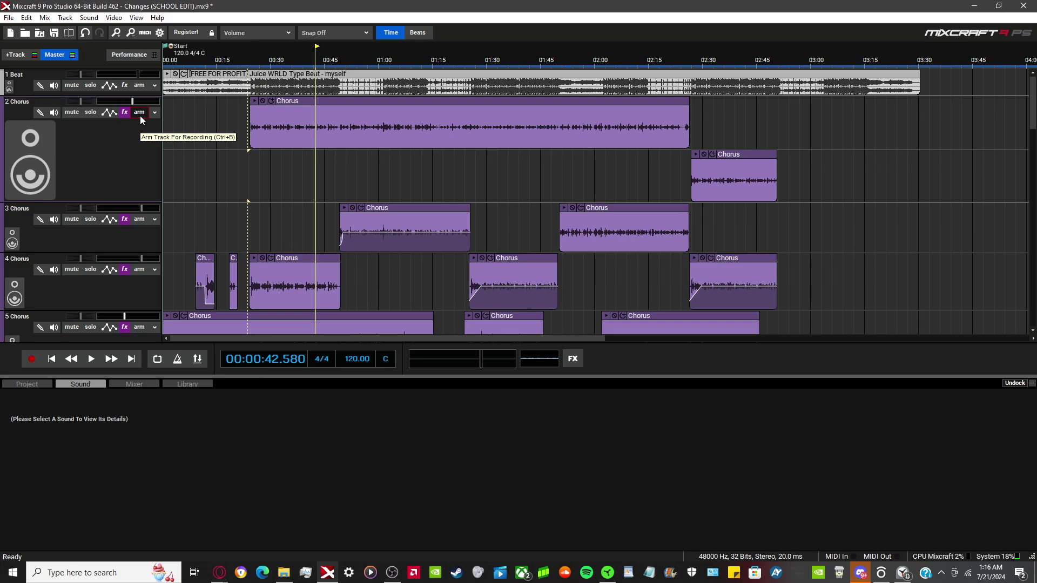
scroll(1032, 86, "down", 5)
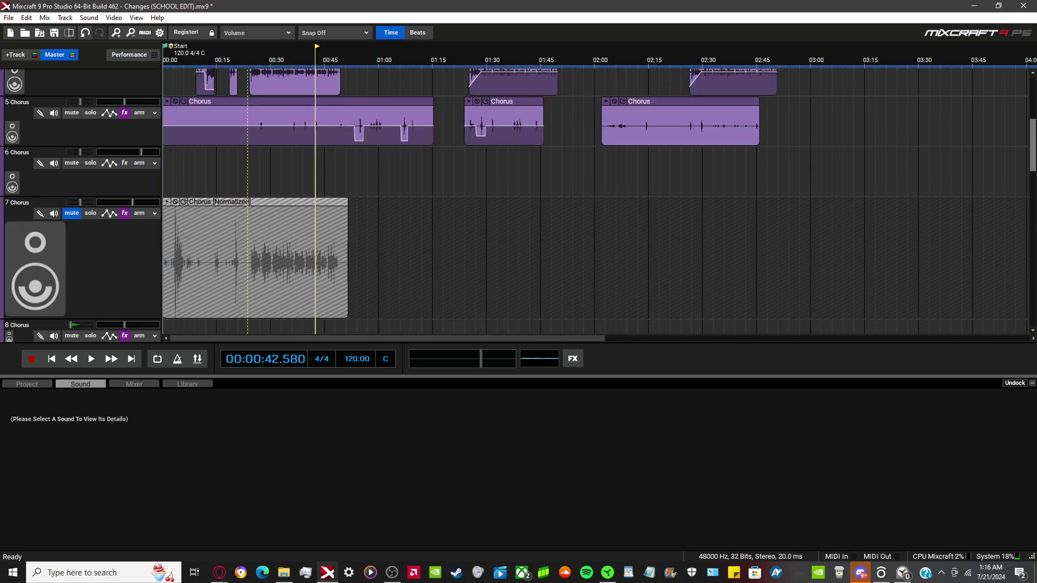
scroll(1033, 86, "up", 5)
left_click_drag(1032, 77, 1032, 91)
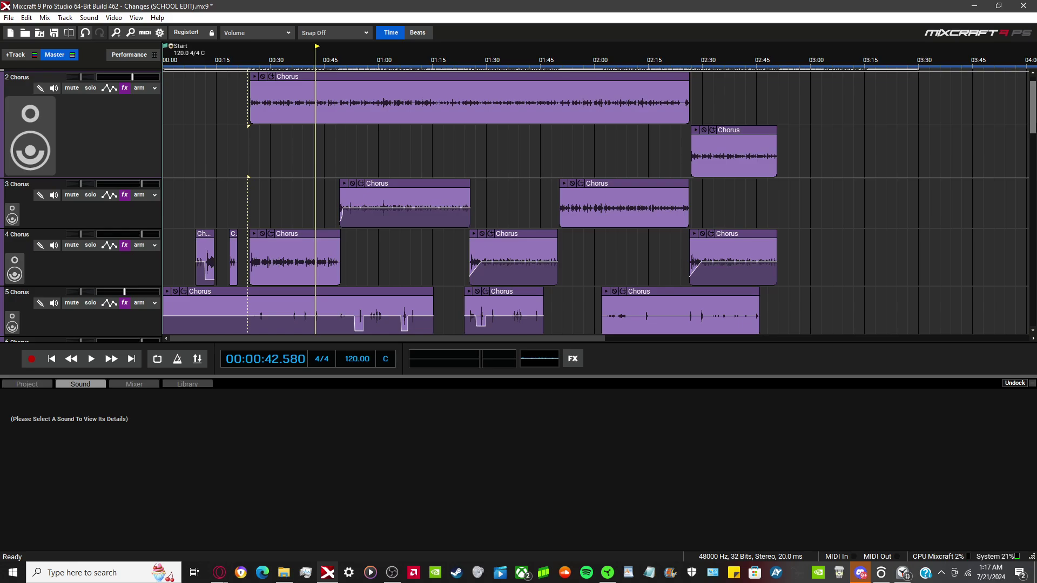
scroll(1033, 103, "up", 1)
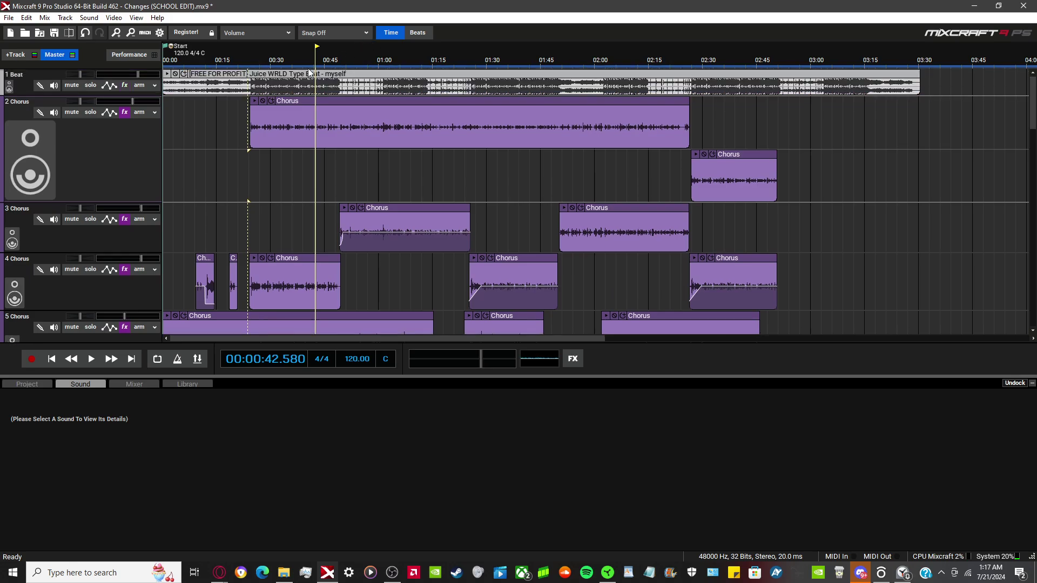
Play the full mix from about 41 seconds, skip ahead to about 58 seconds, and listen until about 1:18.
left_click_drag(328, 65, 312, 65)
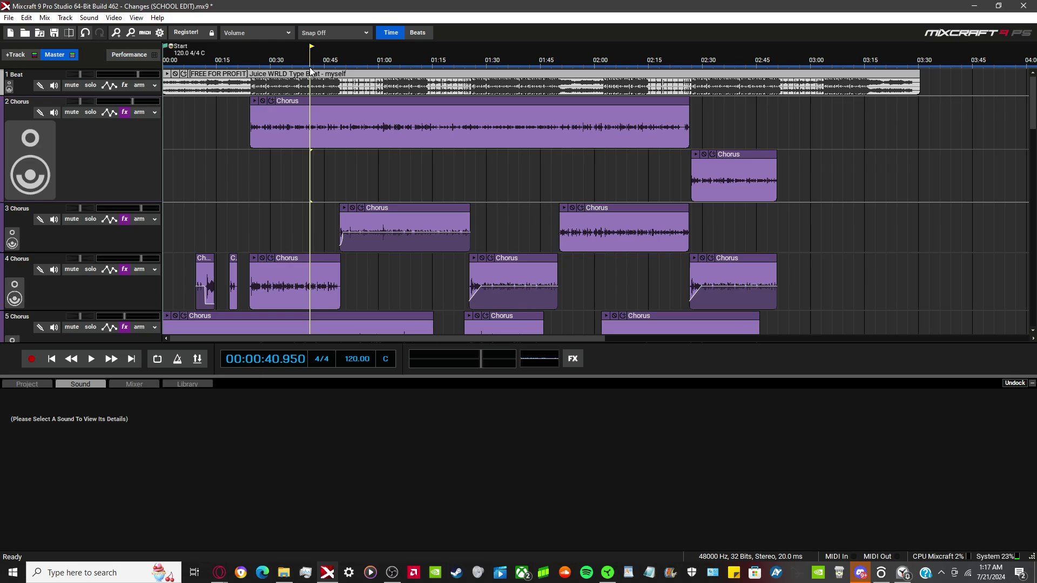
key("space")
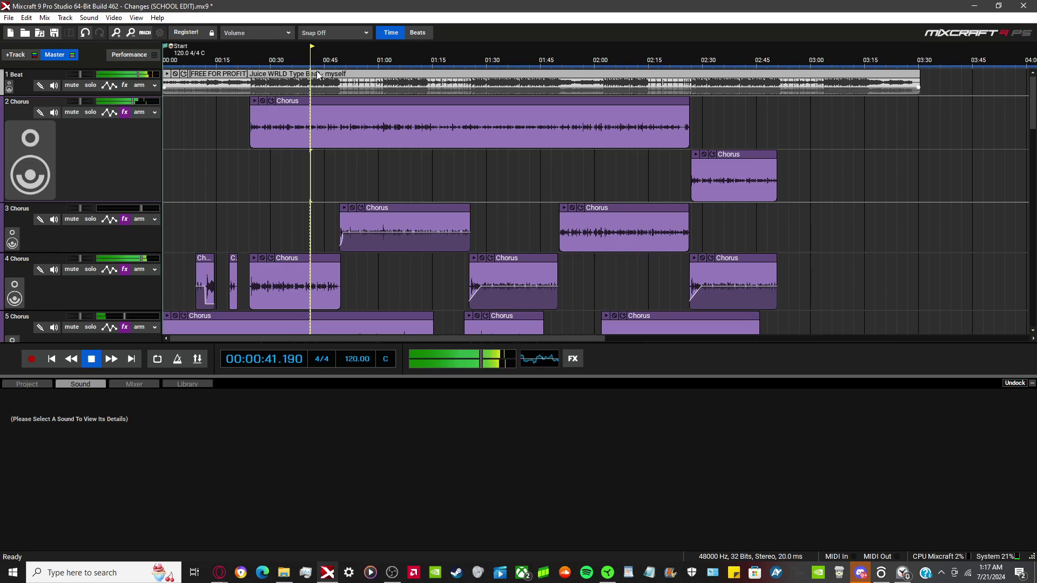
left_click(403, 63)
left_click(388, 66)
left_click(369, 70)
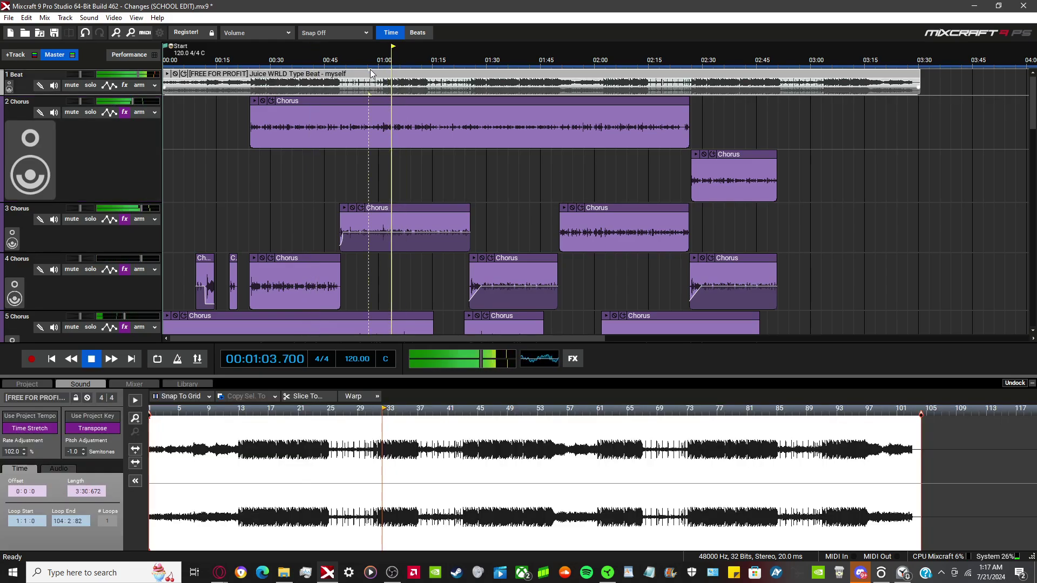
left_click(372, 65)
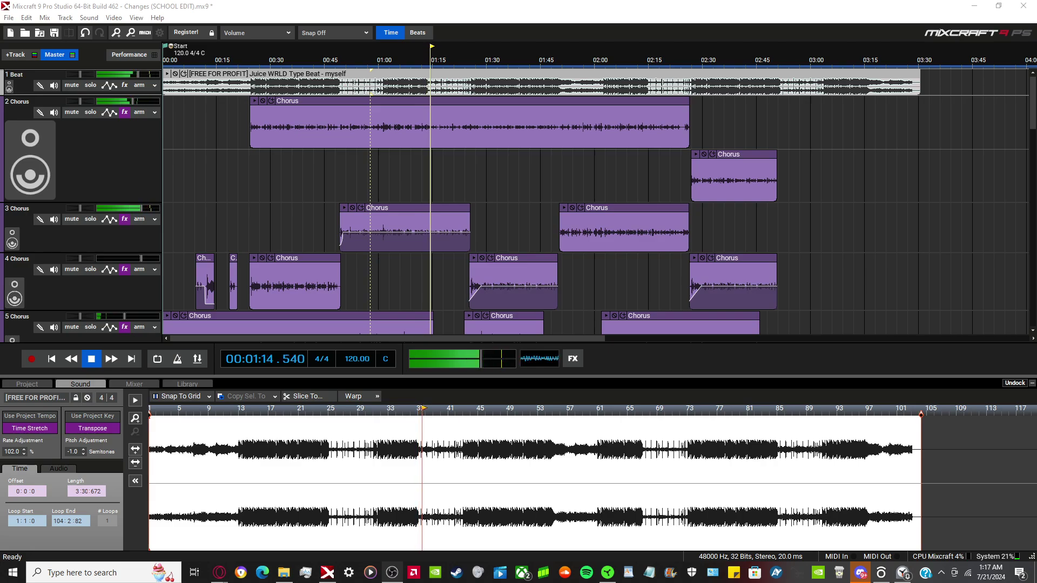
left_click(537, 6)
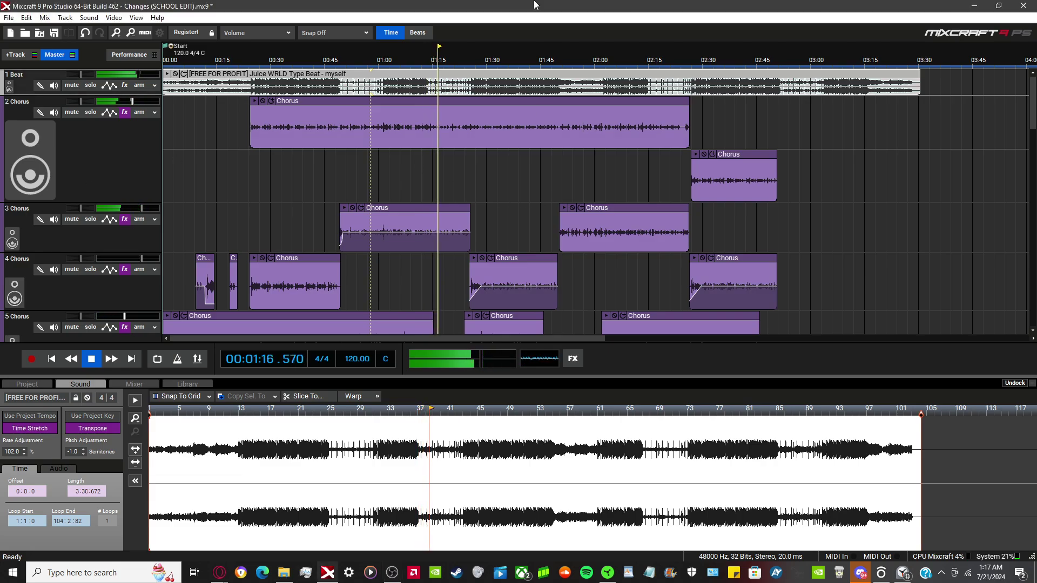
key("space")
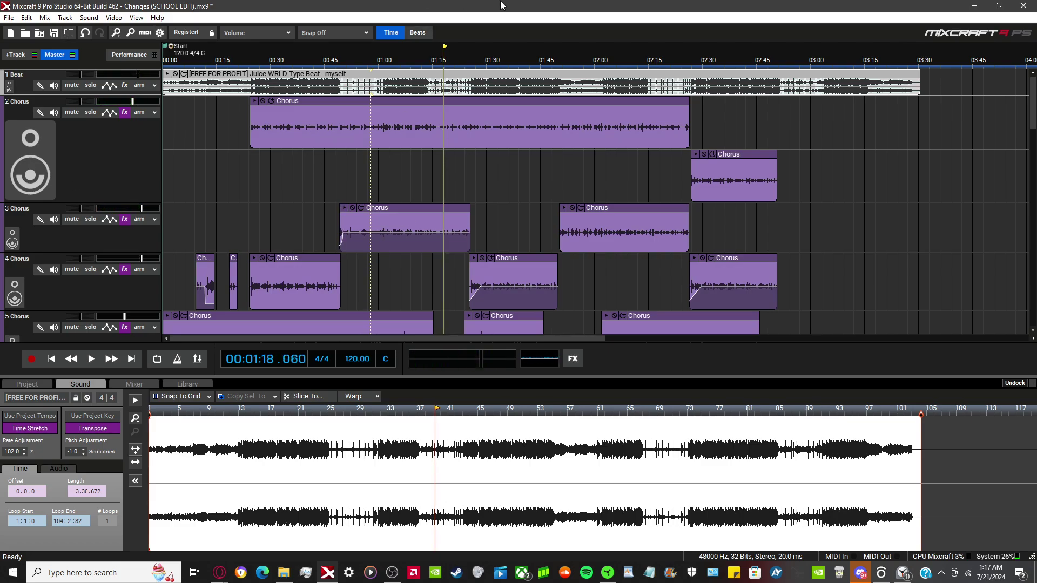
Save the project and place the playhead at 45 seconds on the timeline.
key("ctrl+s")
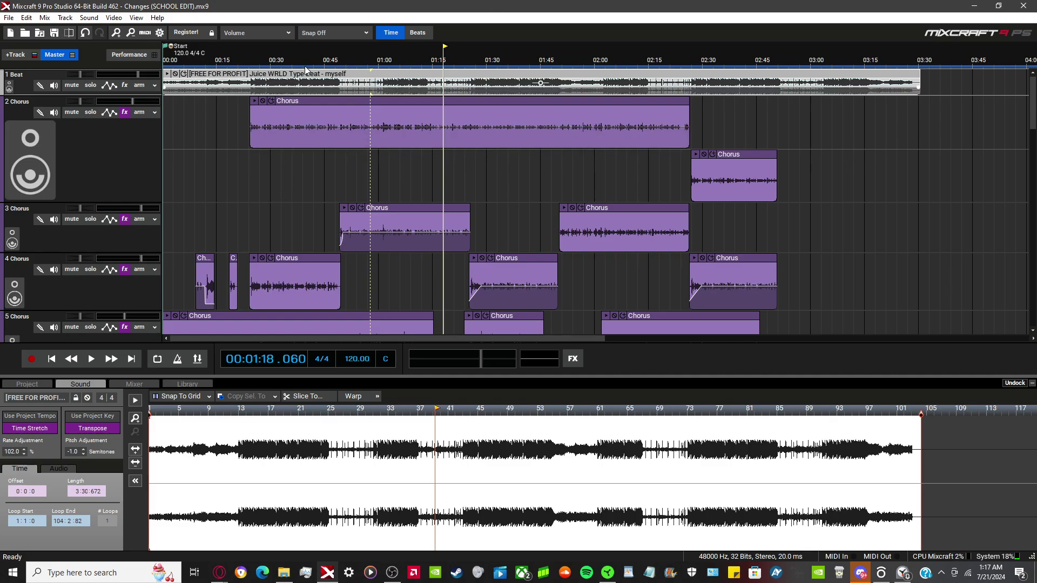
left_click(324, 71)
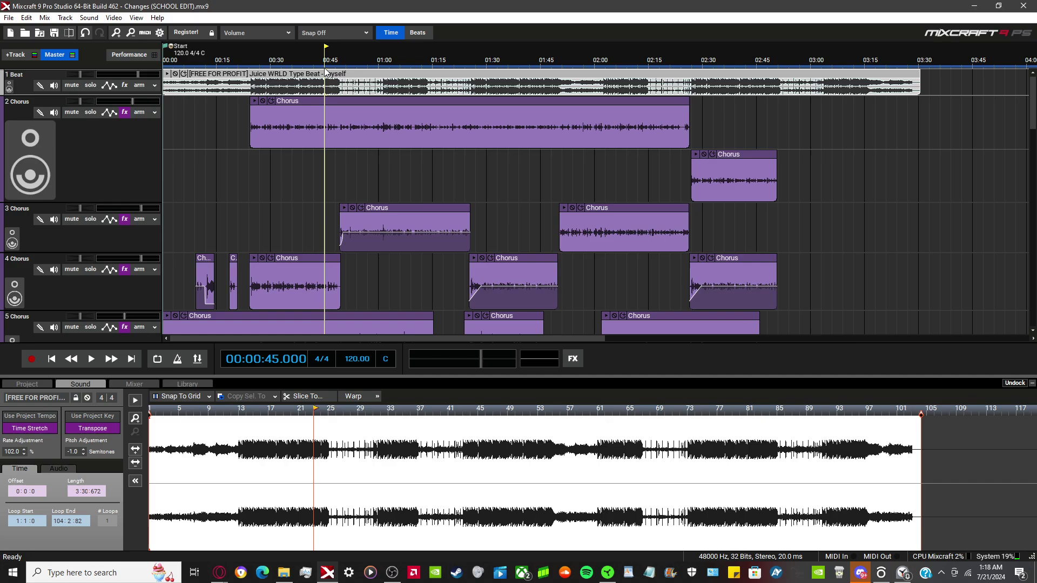